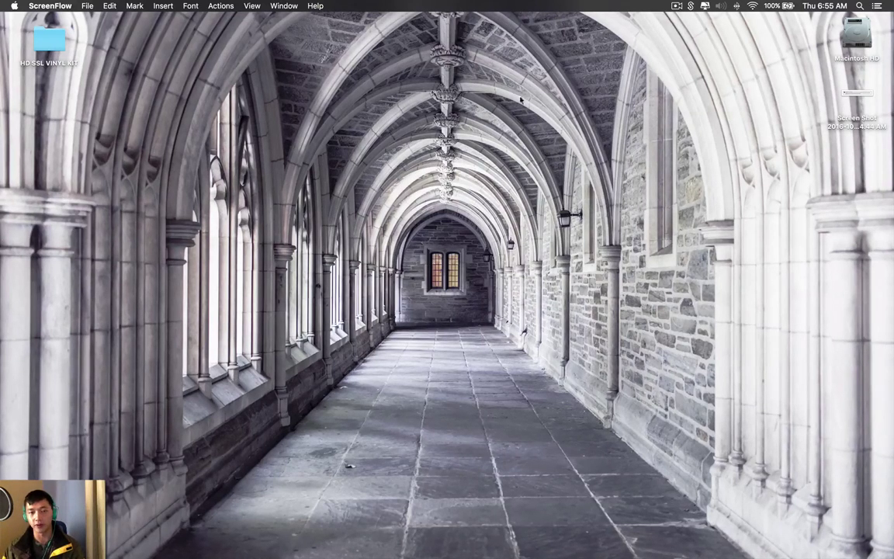
Step: Switch over to the Logic Pro X space showing the Untitled project
{"action": "key", "text": "ctrl+Right"}
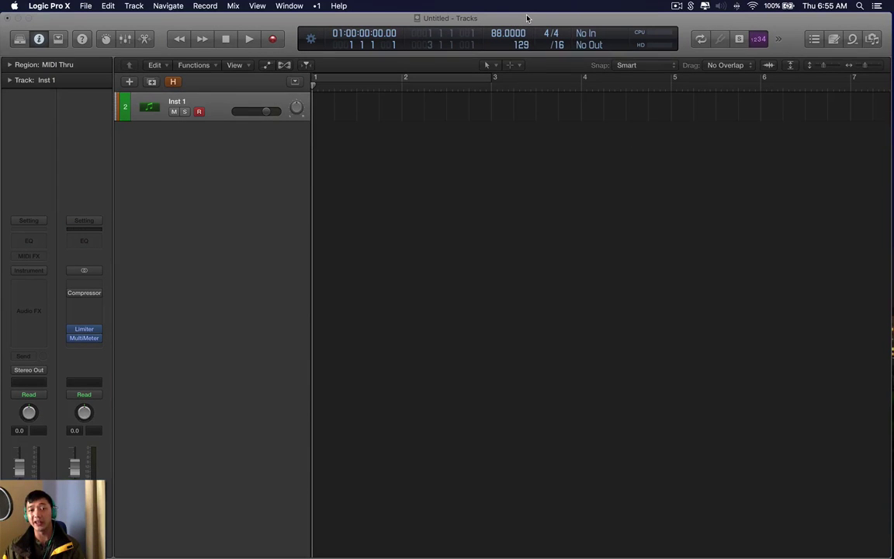
Step: Take Logic out of full screen and arrange it beside the HD SSL KICKS Finder window
{"action": "key", "text": "ctrl+super+f"}
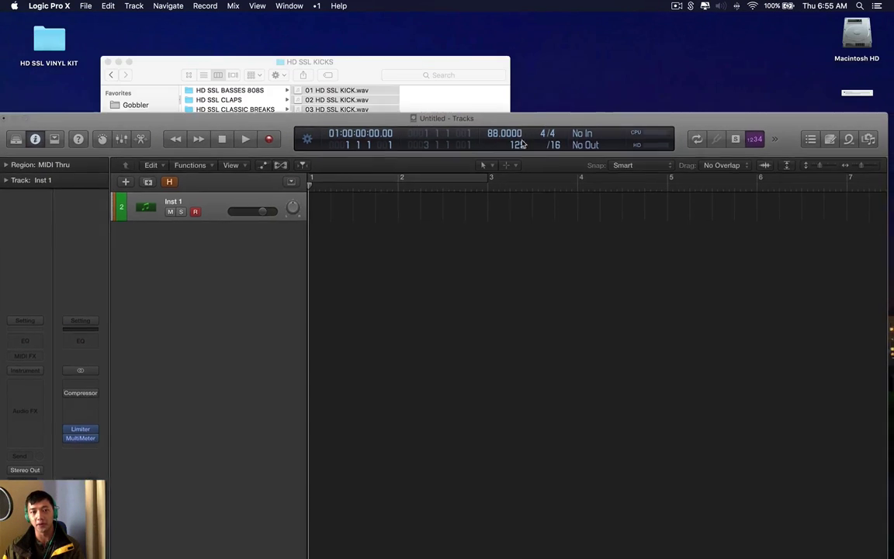
{"action": "left_click", "coordinate": [351, 64]}
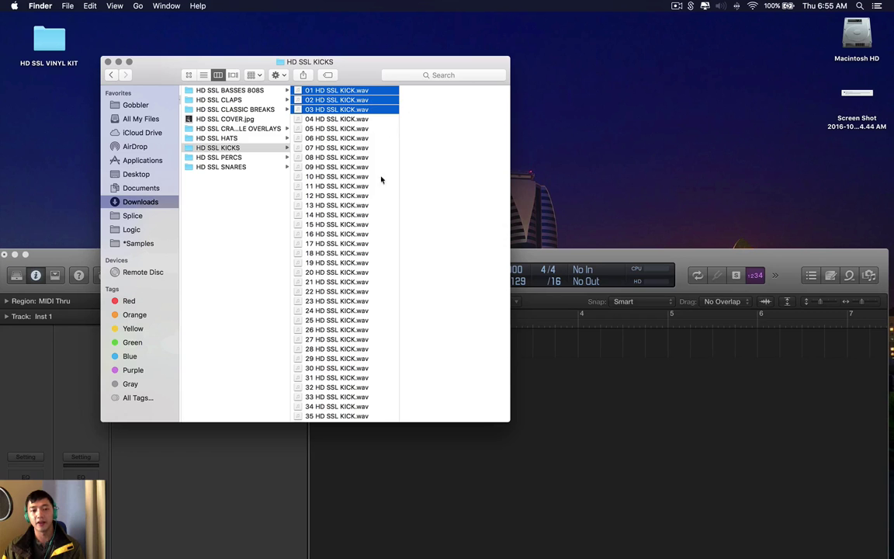
{"action": "left_click", "coordinate": [376, 195]}
{"action": "left_click_drag", "start_coordinate": [410, 61], "coordinate": [443, 28]}
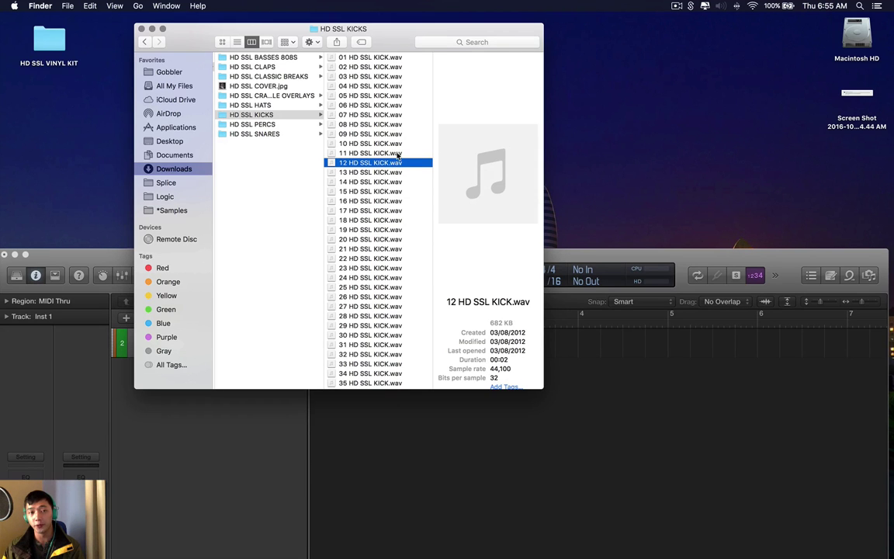
{"action": "left_click_drag", "start_coordinate": [392, 47], "coordinate": [440, 46]}
{"action": "left_click_drag", "start_coordinate": [127, 254], "coordinate": [128, 141]}
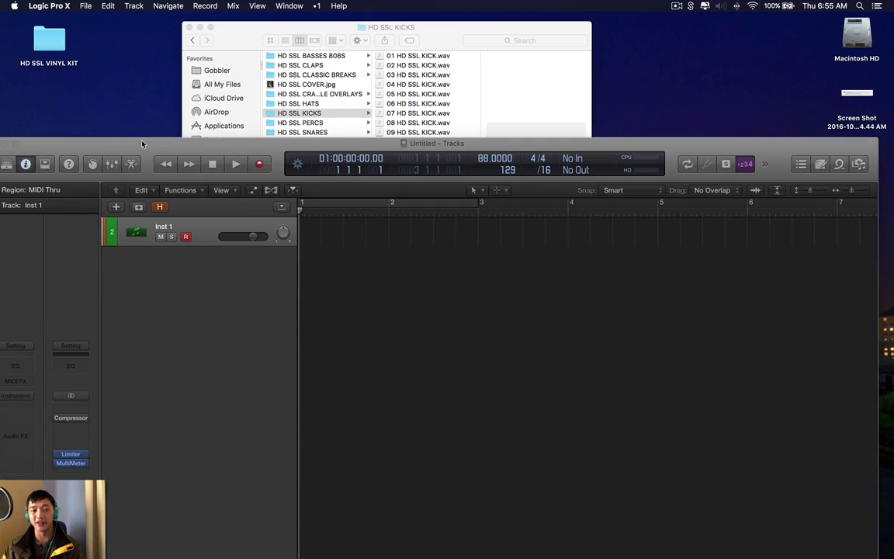
{"action": "left_click", "coordinate": [221, 31]}
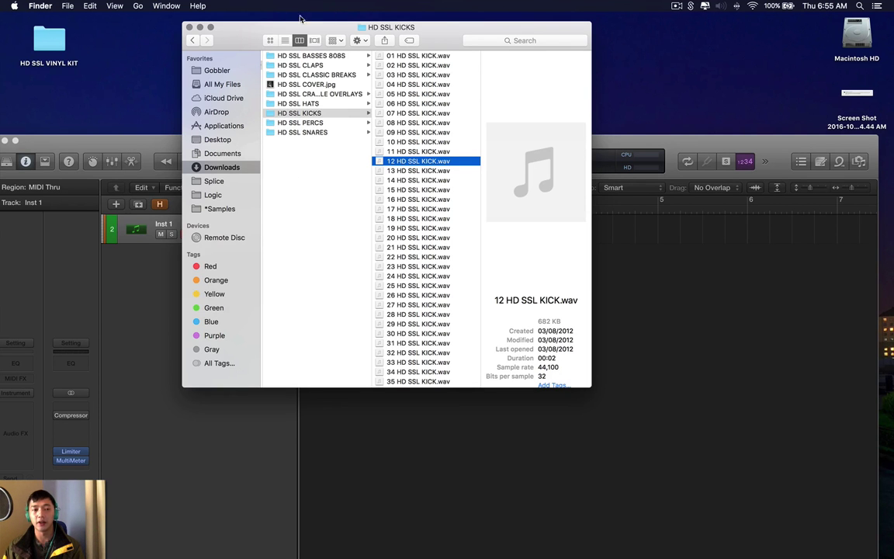
{"action": "left_click_drag", "start_coordinate": [301, 26], "coordinate": [586, 17]}
{"action": "left_click_drag", "start_coordinate": [267, 142], "coordinate": [242, 54]}
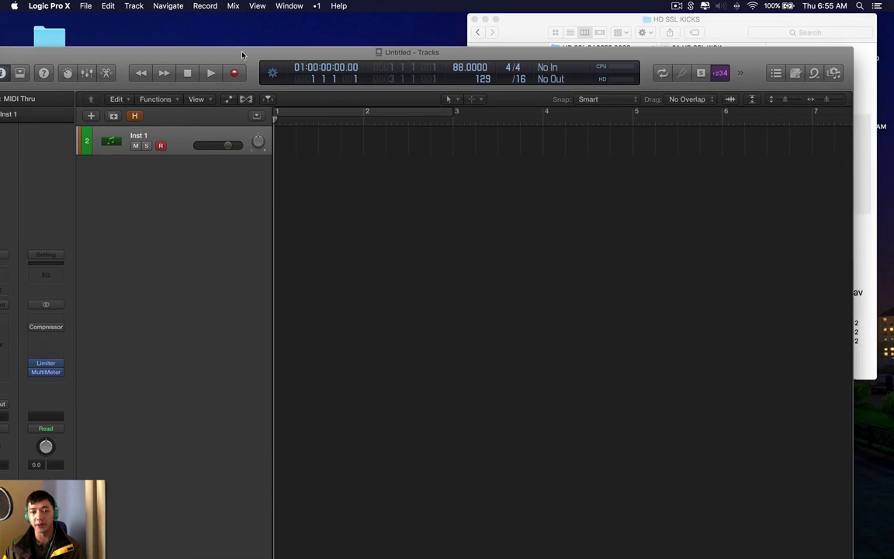
Step: Select 01 through 03 HD SSL KICK.wav in Finder and launch iTunes
{"action": "left_click", "coordinate": [548, 32]}
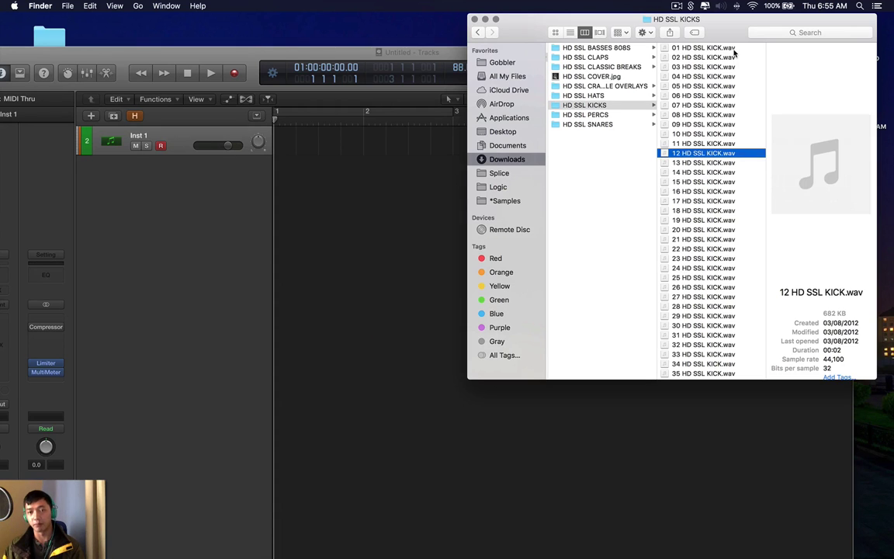
{"action": "left_click", "coordinate": [703, 48]}
{"action": "left_click", "coordinate": [703, 67], "text": "shift"}
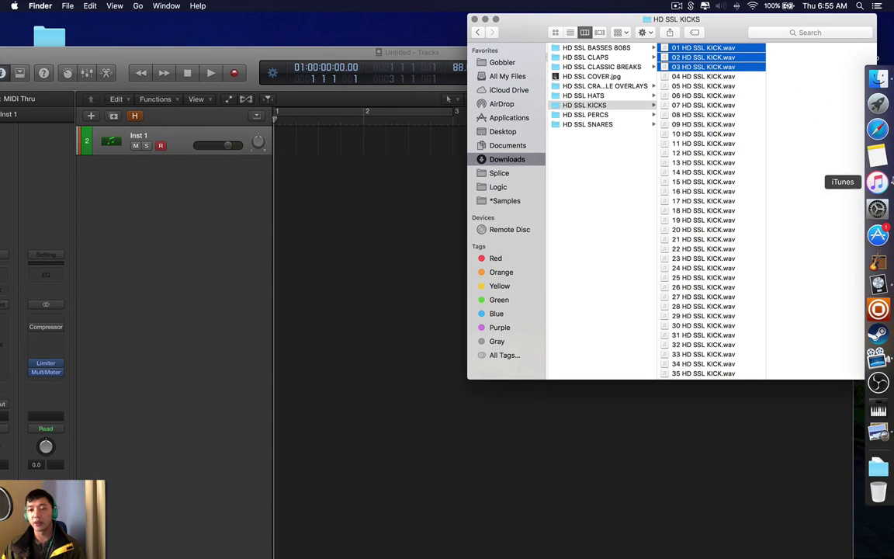
{"action": "left_click", "coordinate": [877, 182]}
Step: Drag the three HD SSL KICK samples into the iTunes Songs library
{"action": "left_click_drag", "start_coordinate": [465, 39], "coordinate": [370, 283]}
{"action": "left_click_drag", "start_coordinate": [683, 68], "coordinate": [543, 373]}
{"action": "left_click_drag", "start_coordinate": [345, 275], "coordinate": [329, 126]}
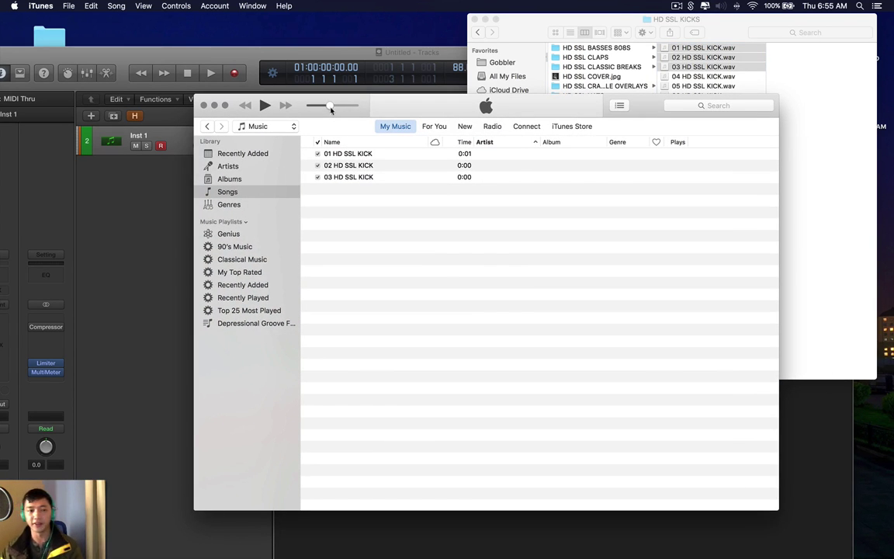
{"action": "left_click", "coordinate": [326, 149]}
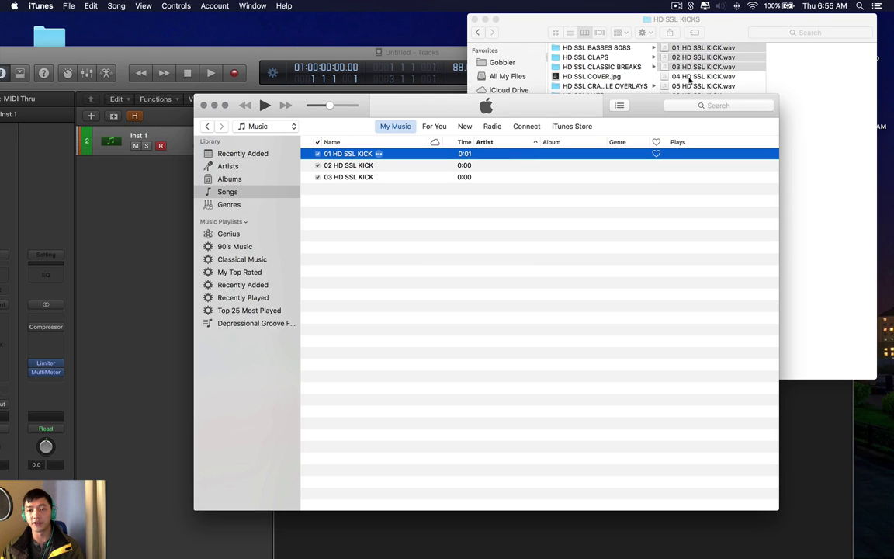
Step: Play the imported kick samples, then close iTunes
{"action": "left_click_drag", "start_coordinate": [602, 100], "coordinate": [599, 233]}
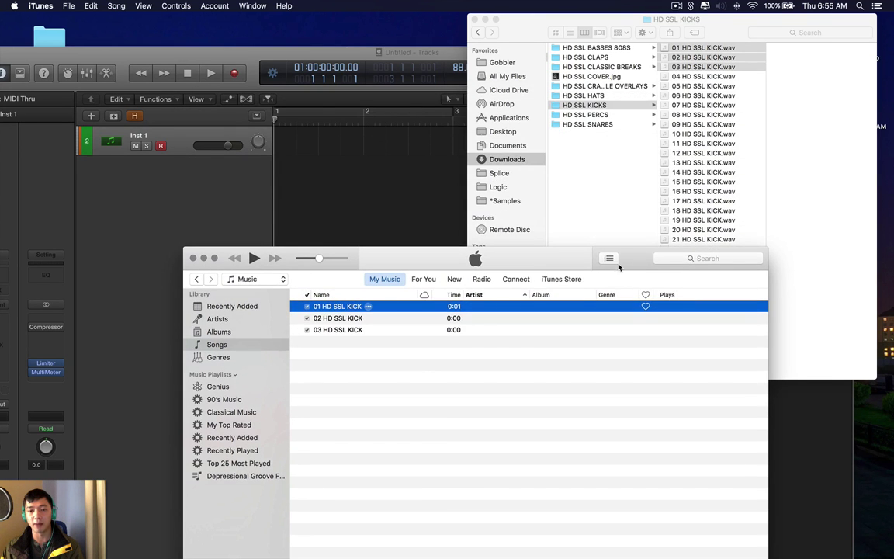
{"action": "left_click_drag", "start_coordinate": [355, 254], "coordinate": [339, 80]}
{"action": "left_click", "coordinate": [247, 61]}
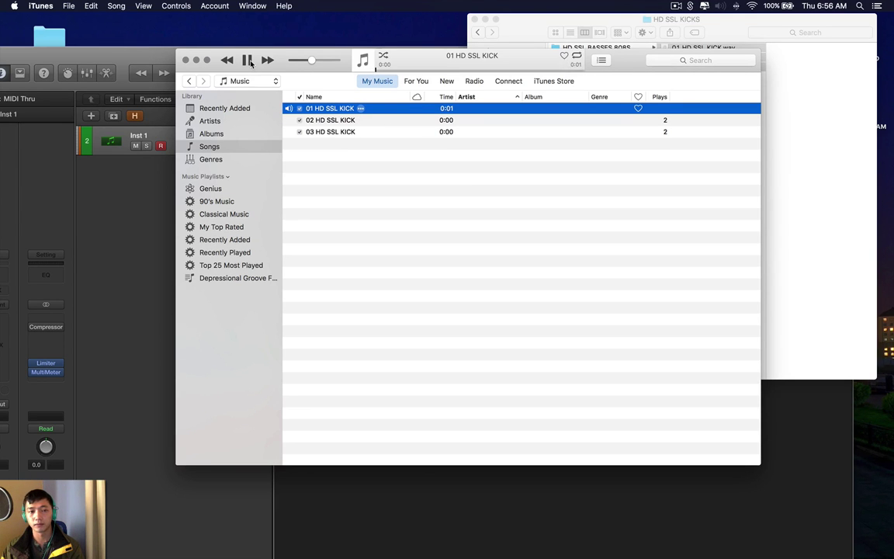
{"action": "left_click", "coordinate": [186, 60]}
Step: Load the EXS24 sampler into the Inst 1 instrument slot
{"action": "left_click_drag", "start_coordinate": [339, 57], "coordinate": [347, 19]}
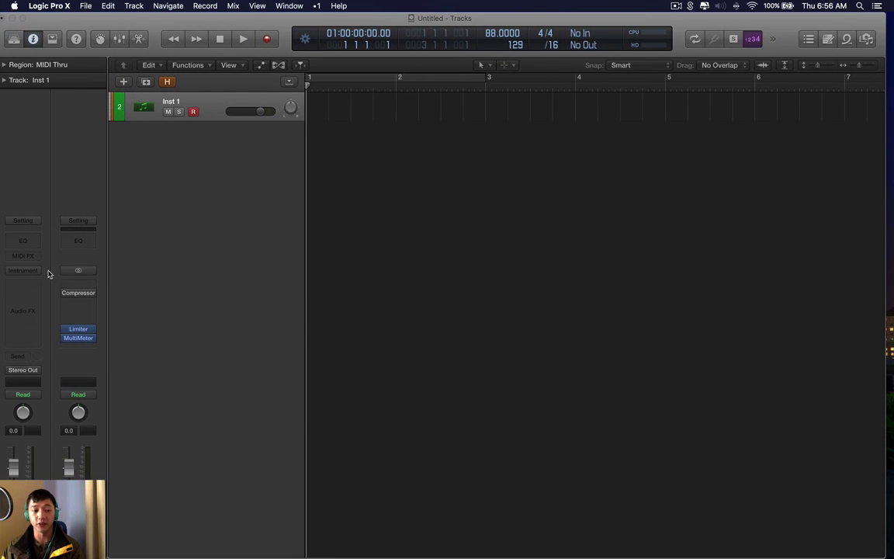
{"action": "left_click", "coordinate": [34, 272]}
{"action": "mouse_move", "coordinate": [56, 376]}
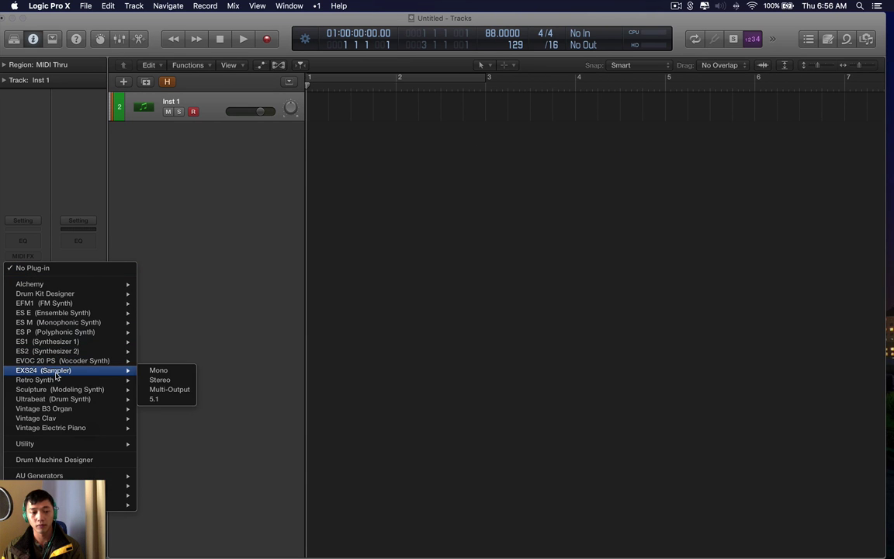
{"action": "left_click", "coordinate": [159, 379]}
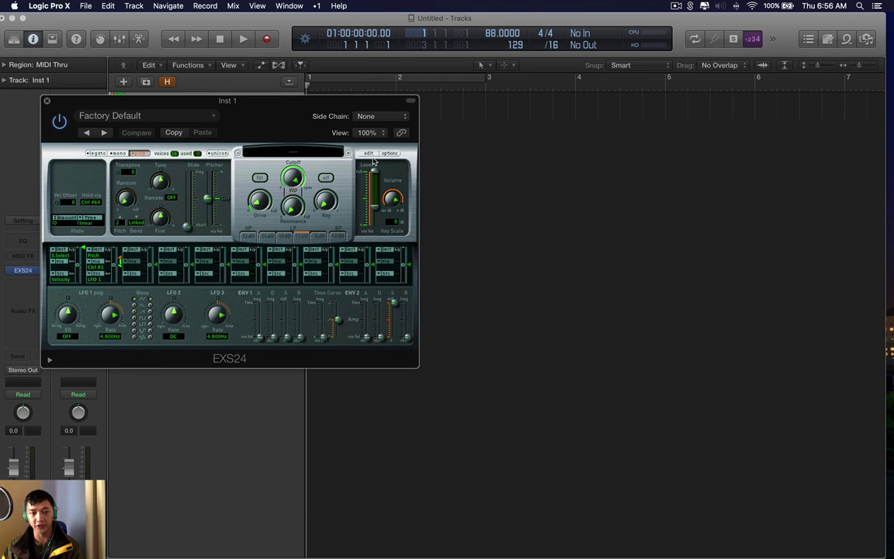
Step: Drop the three kicks into the EXS24 editor as contiguous zones on C1, C#1 and D1
{"action": "left_click", "coordinate": [368, 154]}
{"action": "left_click_drag", "start_coordinate": [369, 90], "coordinate": [295, 136]}
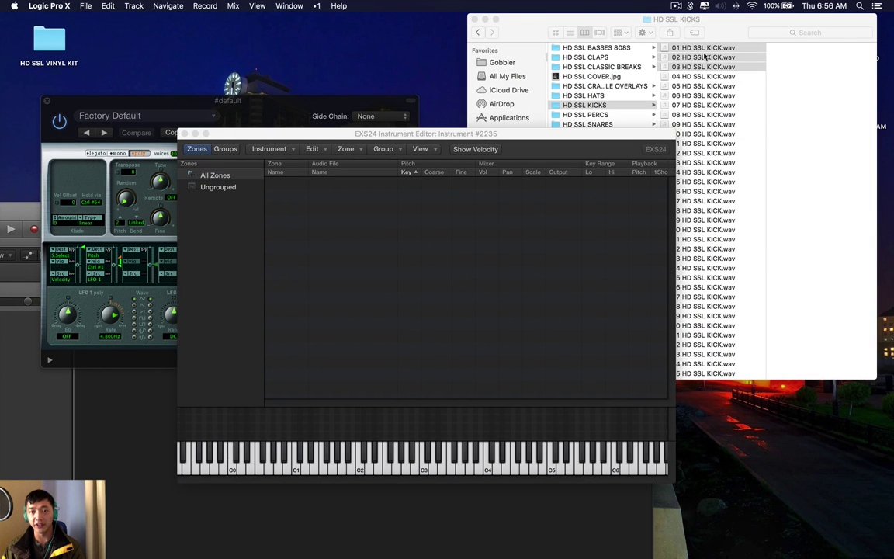
{"action": "left_click", "coordinate": [703, 67]}
{"action": "left_click_drag", "start_coordinate": [672, 68], "coordinate": [388, 238]}
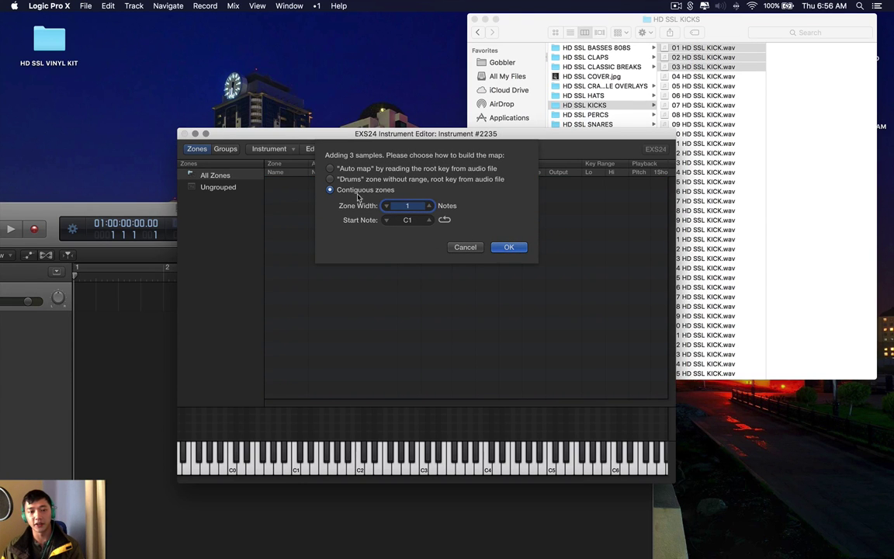
{"action": "left_click", "coordinate": [497, 246]}
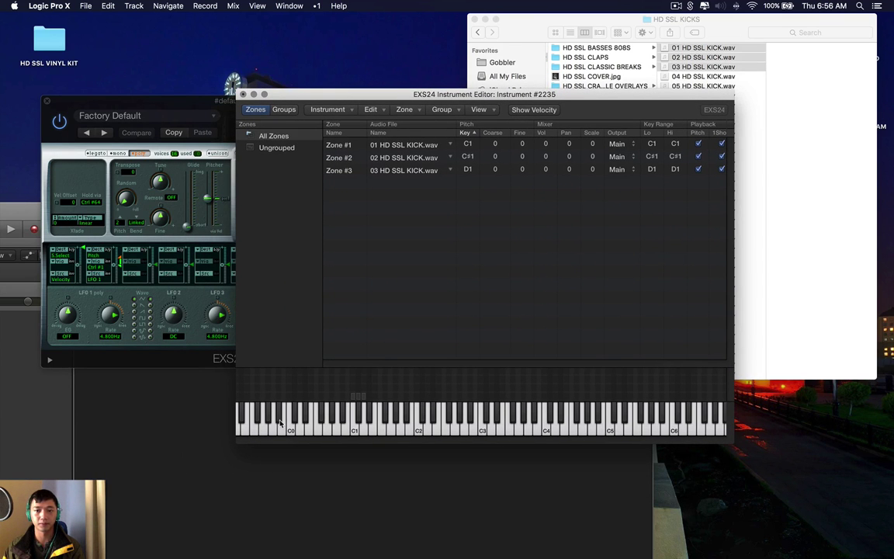
{"action": "left_click", "coordinate": [242, 95]}
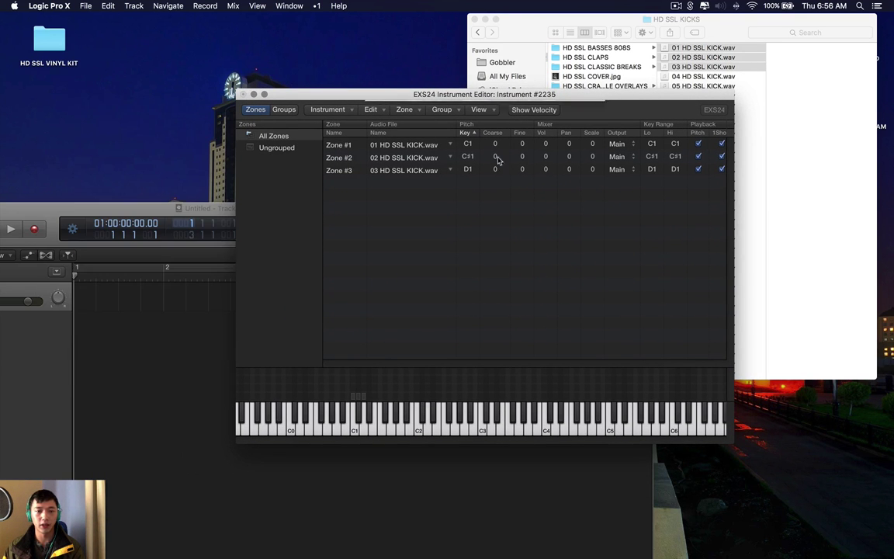
Step: Save the sampler instrument as OMG DOPE SAMPLES and enlarge the Logic window
{"action": "left_click", "coordinate": [572, 153]}
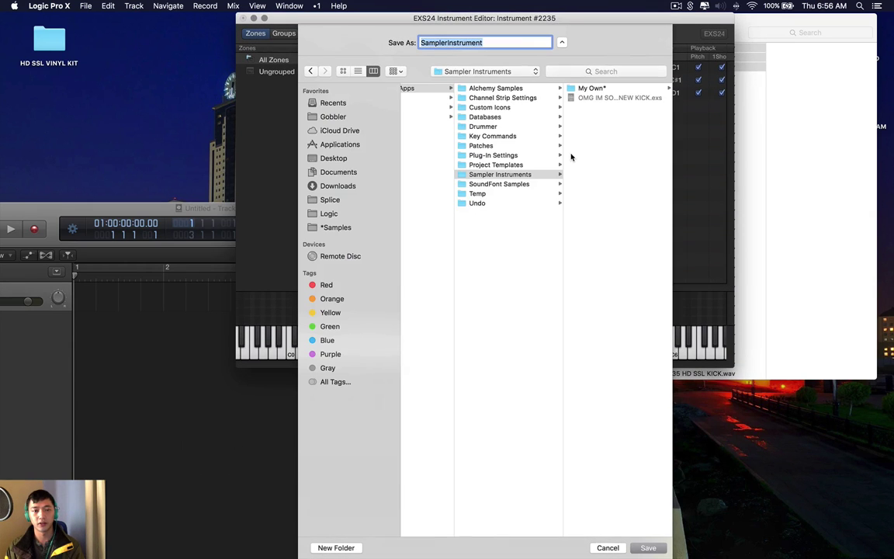
{"action": "type", "text": "OMG DOP"}
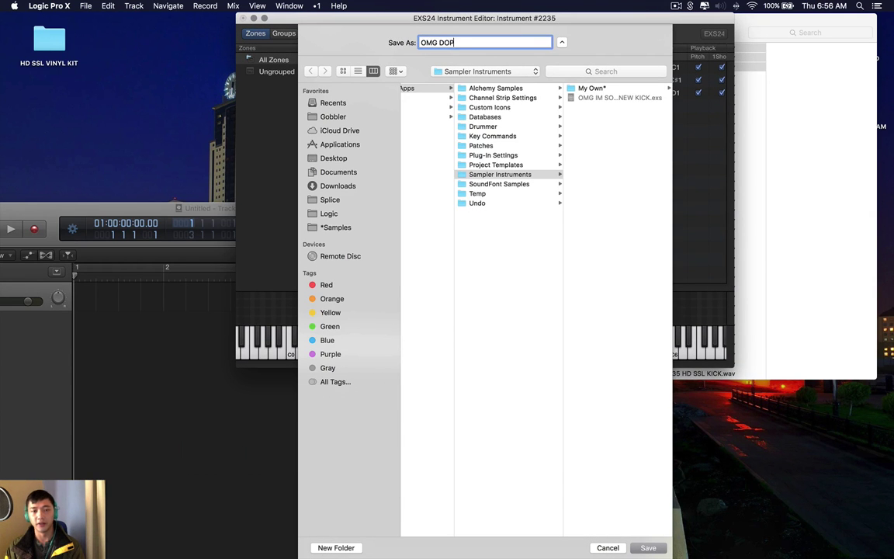
{"action": "type", "text": "E SAMPLES"}
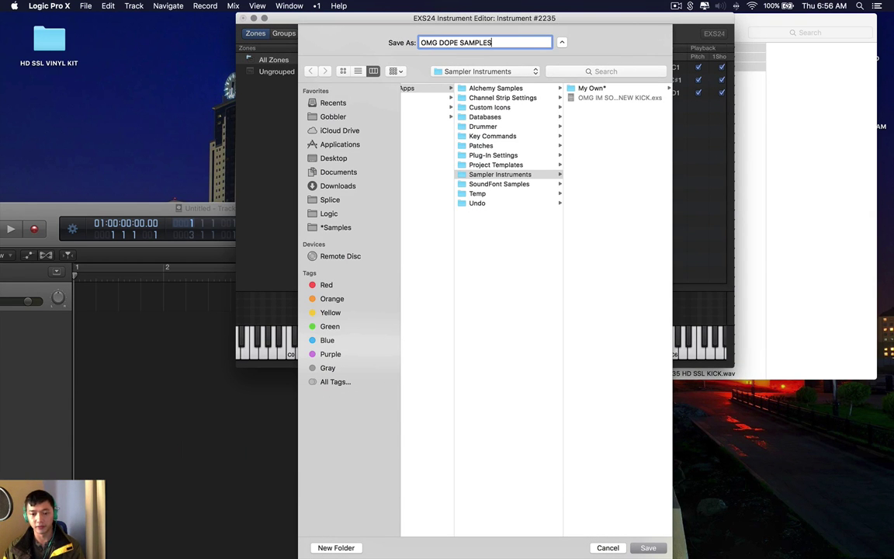
{"action": "key", "text": "Return"}
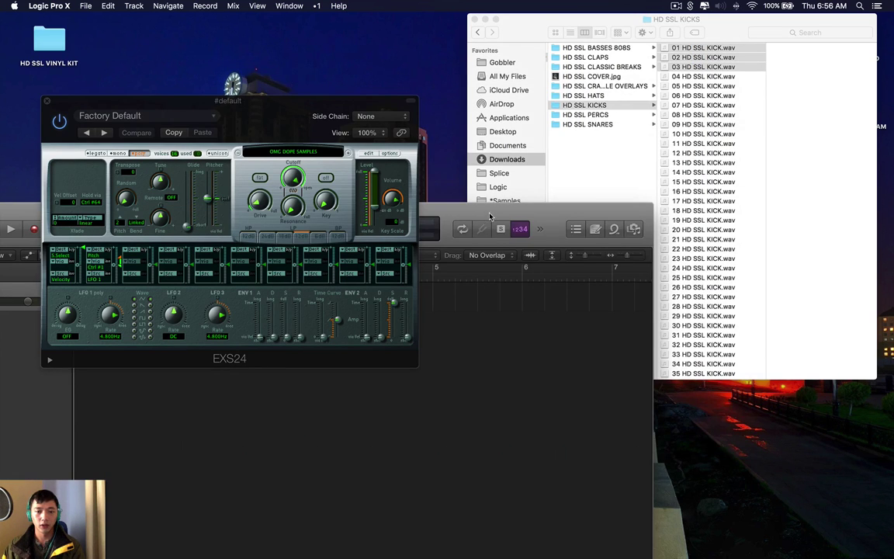
{"action": "double_click", "coordinate": [490, 216]}
Step: Audition the #default sampler with Musical Typing keys A and S after lowering its volume
{"action": "left_click_drag", "start_coordinate": [277, 117], "coordinate": [505, 88]}
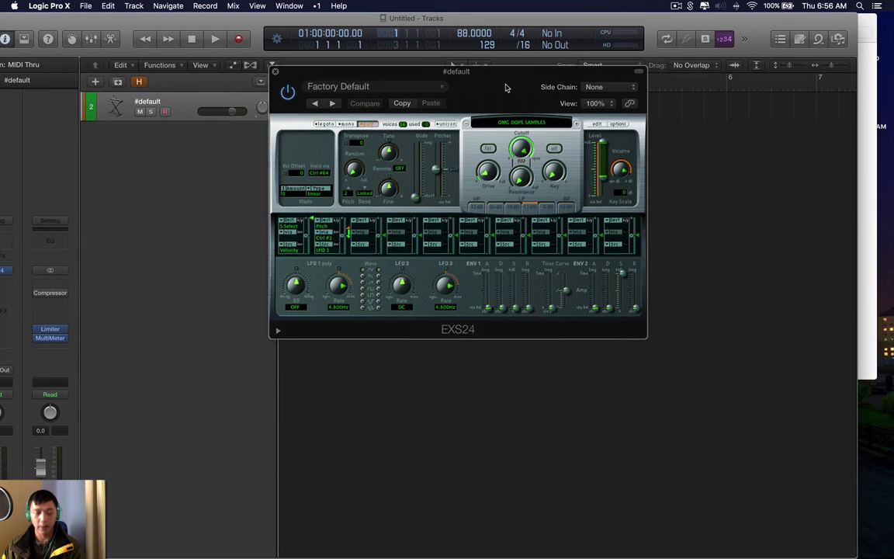
{"action": "key", "text": "super+k"}
{"action": "left_click_drag", "start_coordinate": [405, 128], "coordinate": [454, 127]}
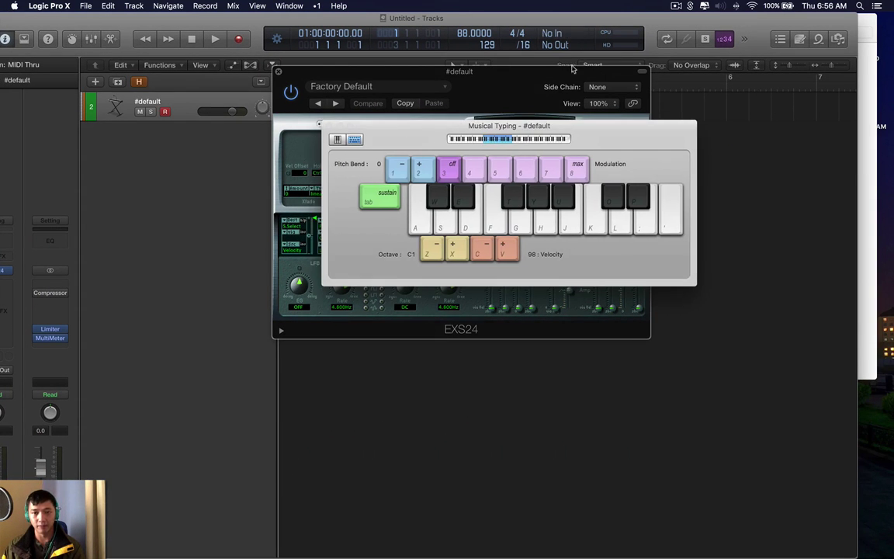
{"action": "left_click_drag", "start_coordinate": [362, 126], "coordinate": [381, 120]}
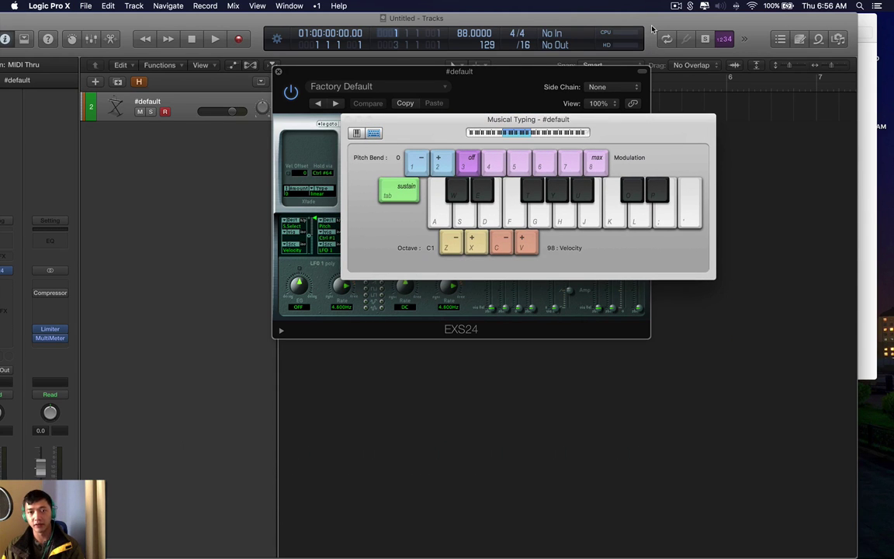
{"action": "left_click_drag", "start_coordinate": [652, 30], "coordinate": [485, 239]}
{"action": "left_click_drag", "start_coordinate": [186, 231], "coordinate": [390, 20]}
{"action": "left_click_drag", "start_coordinate": [33, 475], "coordinate": [32, 496]}
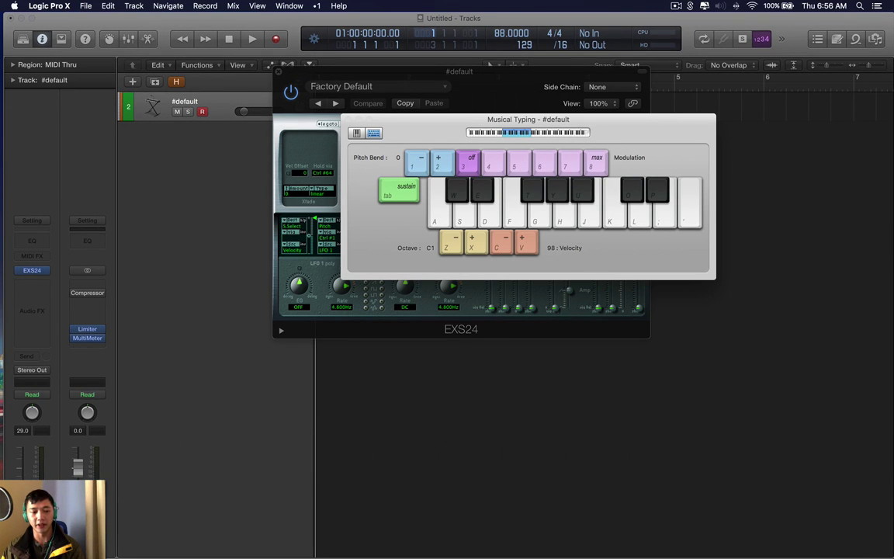
{"action": "key", "text": "a"}
{"action": "key", "text": "s"}
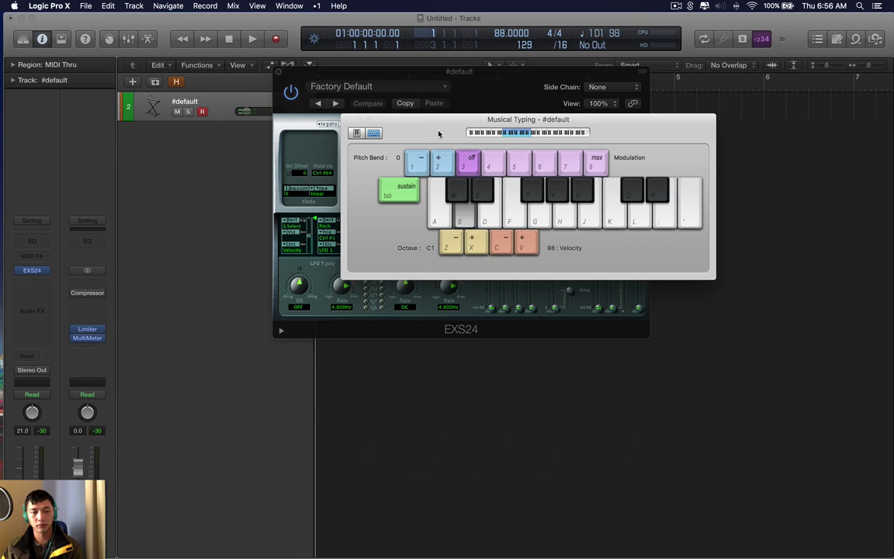
{"action": "left_click", "coordinate": [347, 119]}
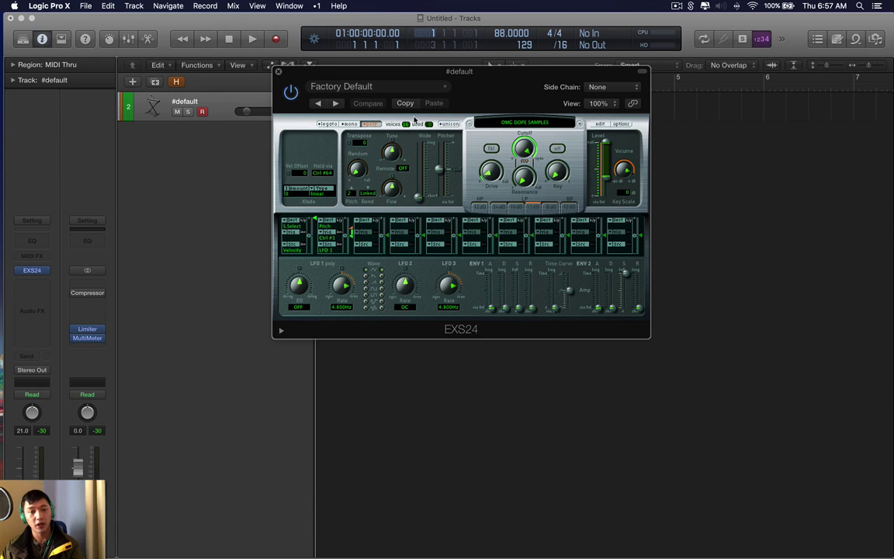
Step: Add a new software instrument track, Inst 3, with an EXS24 sampler
{"action": "key", "text": "super+w"}
{"action": "double_click", "coordinate": [251, 189]}
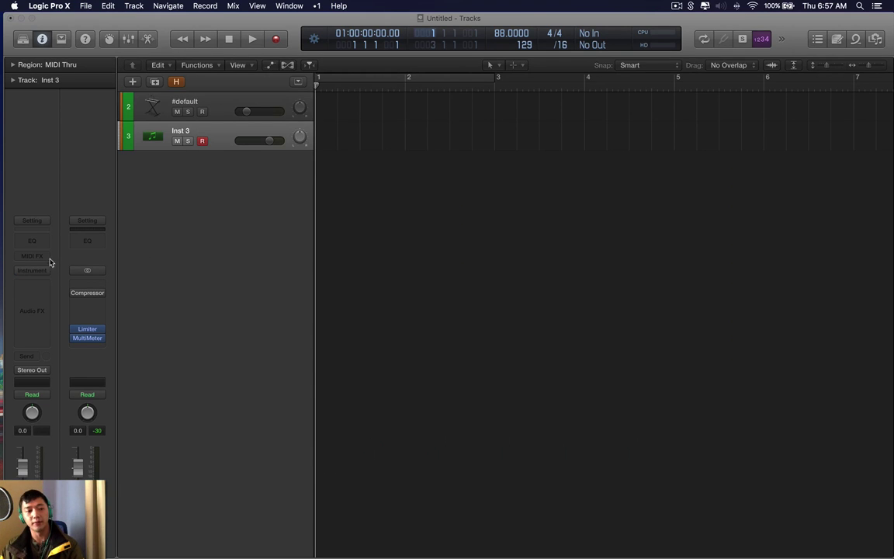
{"action": "left_click", "coordinate": [31, 270]}
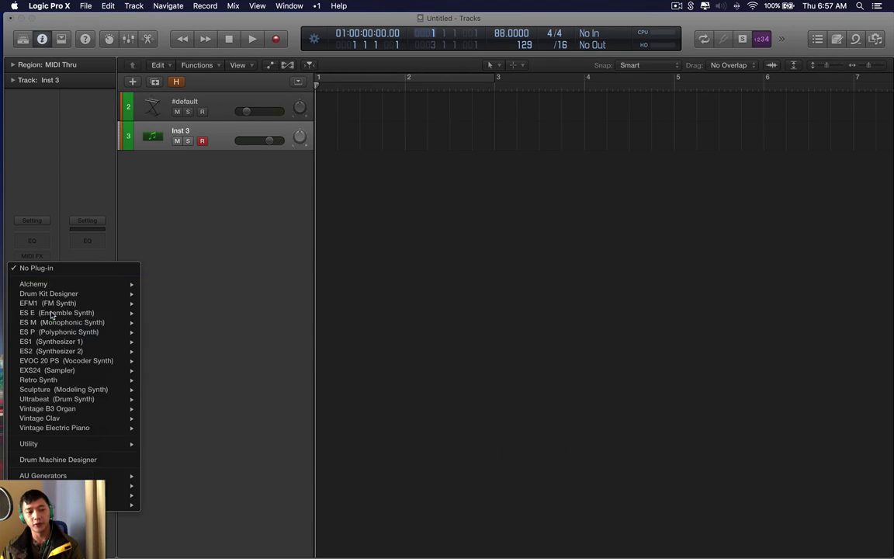
{"action": "left_click", "coordinate": [75, 373]}
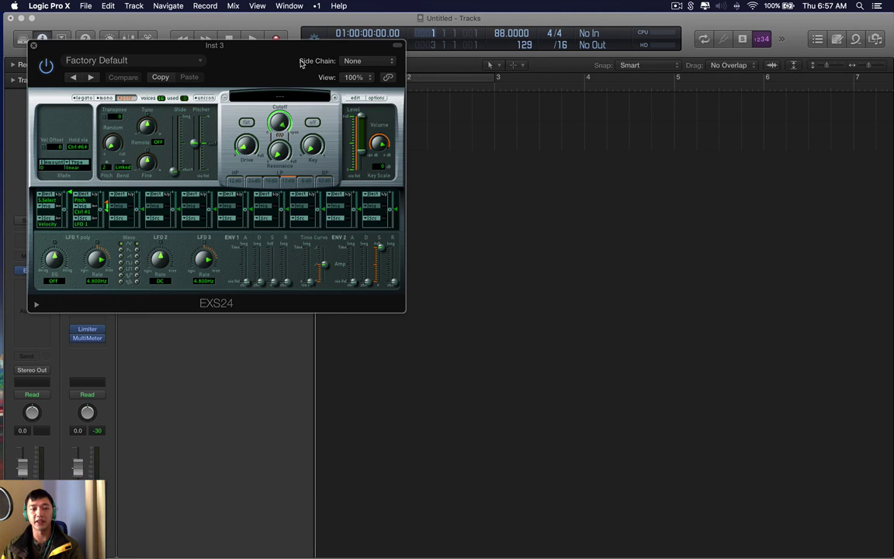
Step: Hide the Inspector and show the All Files browser in column view from the home folder
{"action": "key", "text": "cmd+w"}
{"action": "key", "text": "i"}
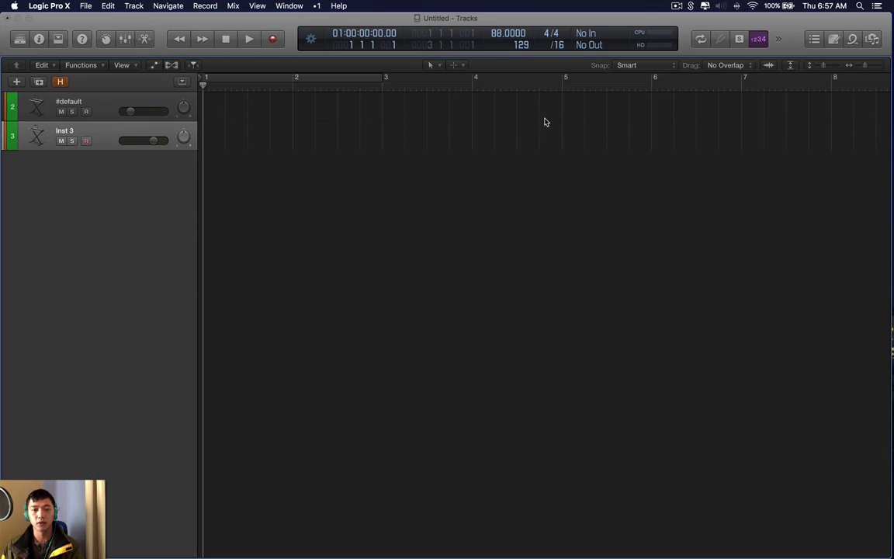
{"action": "left_click", "coordinate": [873, 40]}
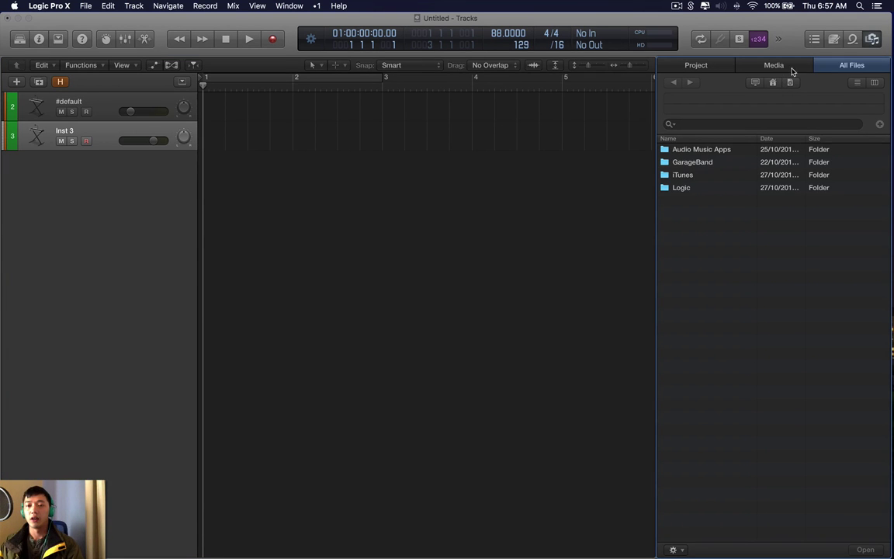
{"action": "left_click", "coordinate": [772, 83]}
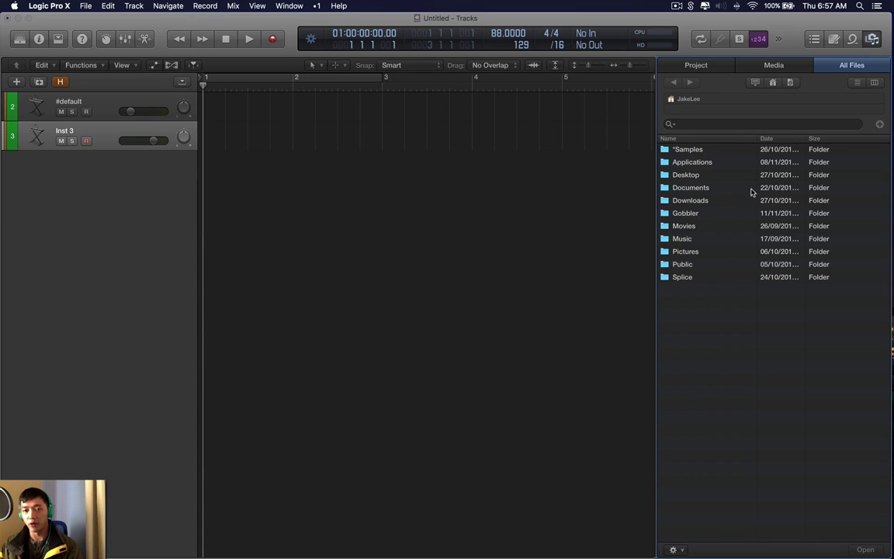
{"action": "left_click", "coordinate": [873, 83]}
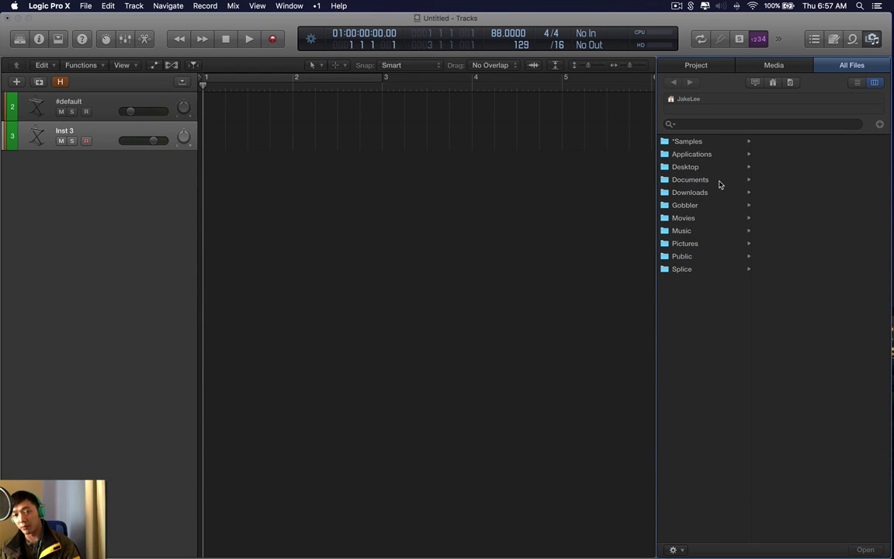
Step: Go to Downloads > Sample Pack Example > HD SSL KICKS and select kicks 01–03
{"action": "left_click", "coordinate": [692, 194]}
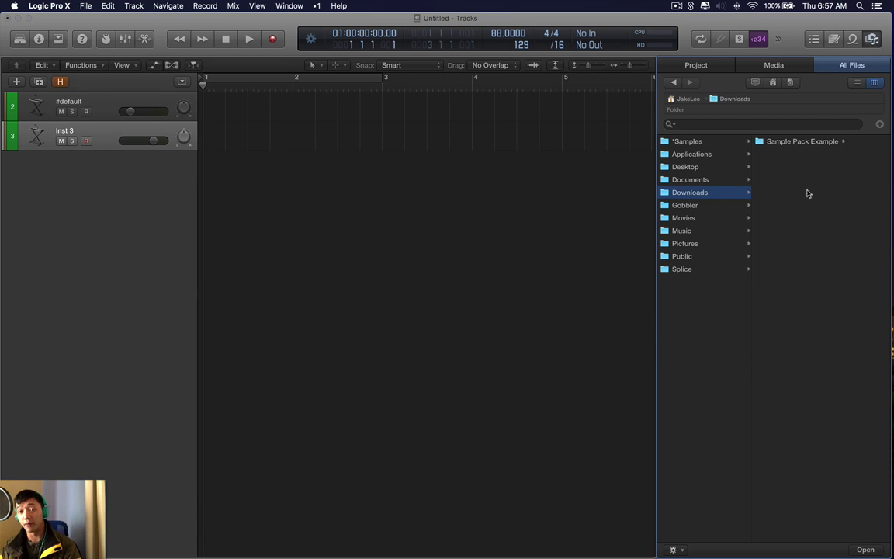
{"action": "left_click", "coordinate": [799, 141]}
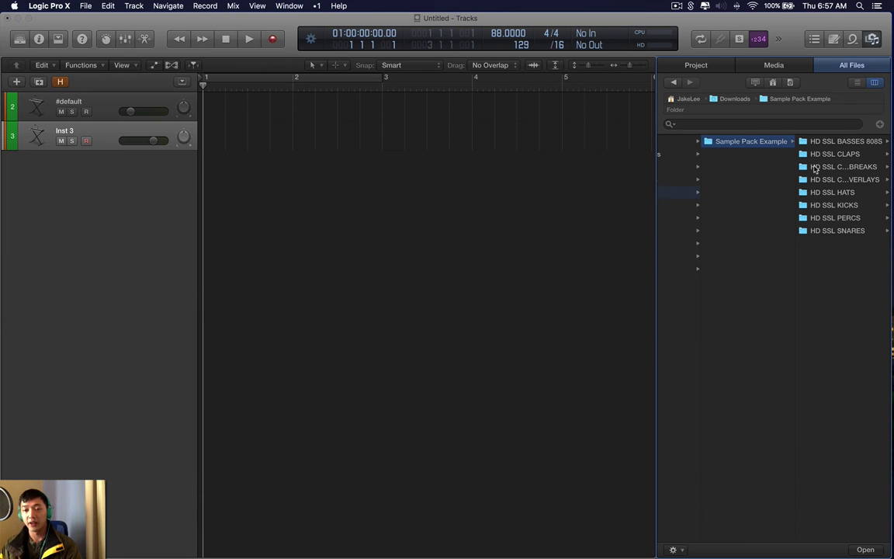
{"action": "left_click", "coordinate": [843, 206]}
{"action": "key", "text": "Right"}
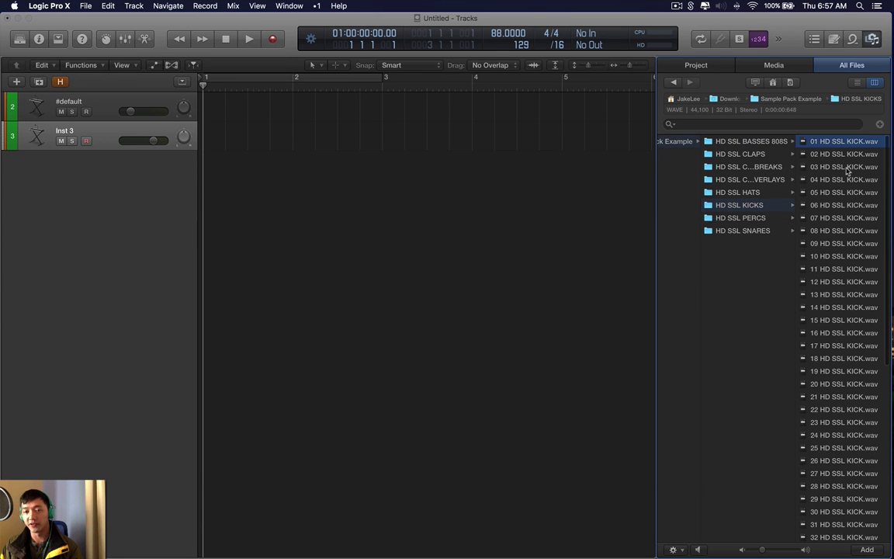
{"action": "left_click", "coordinate": [842, 167], "text": "shift"}
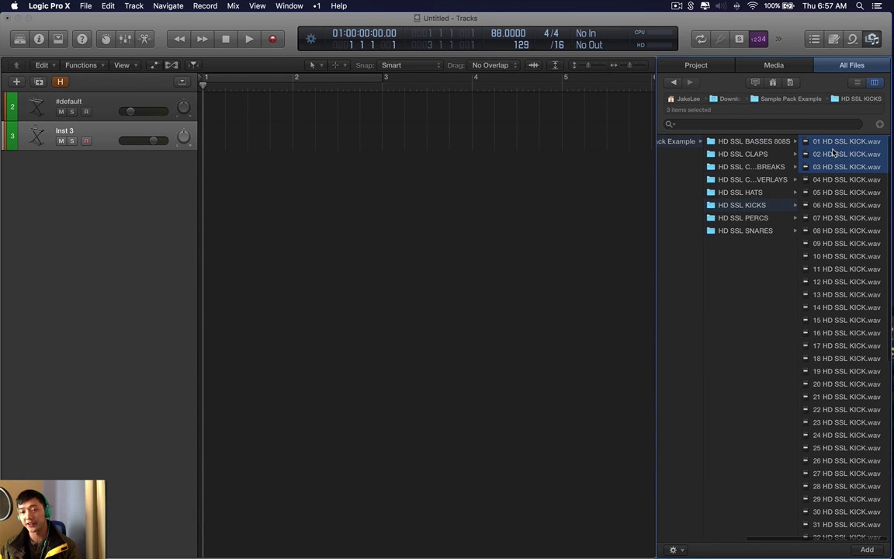
Step: Add the three kicks to Project Audio, then select all three files in the Project list
{"action": "right_click", "coordinate": [850, 146]}
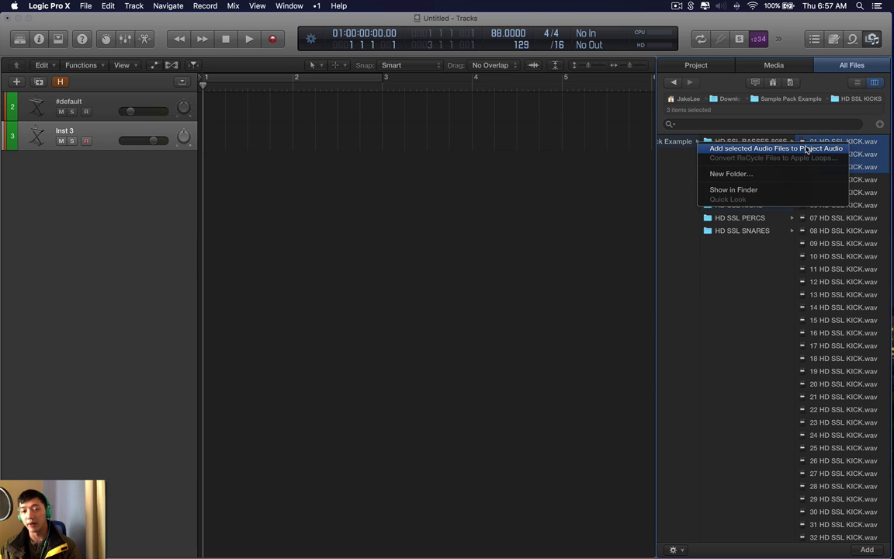
{"action": "left_click", "coordinate": [748, 149]}
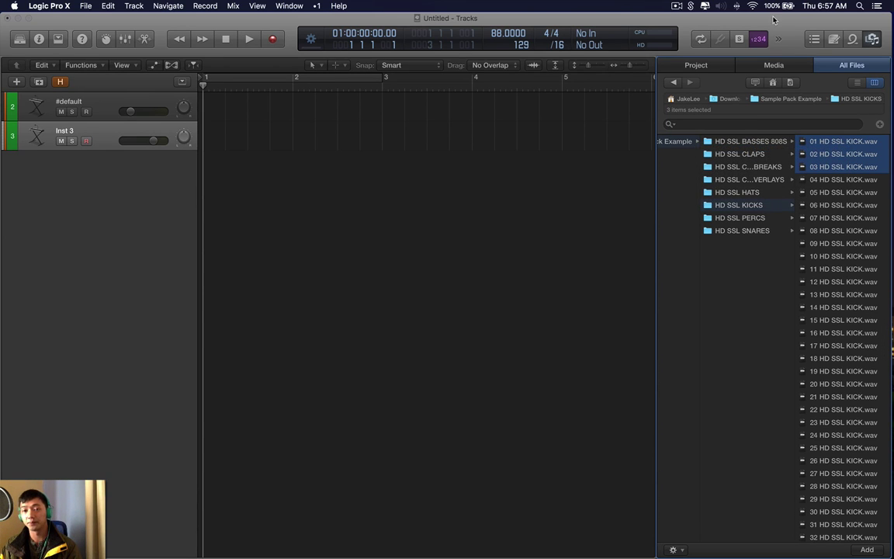
{"action": "left_click", "coordinate": [686, 66]}
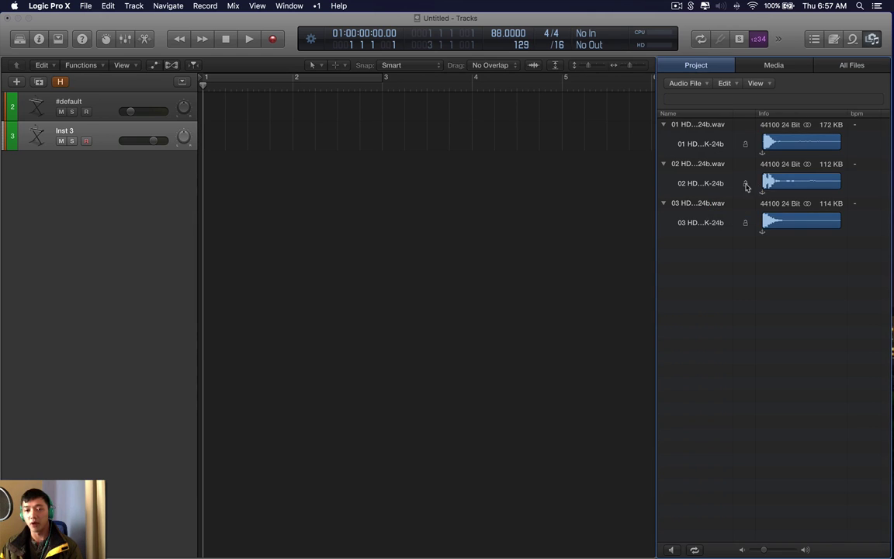
{"action": "left_click", "coordinate": [674, 124]}
{"action": "left_click", "coordinate": [702, 163]}
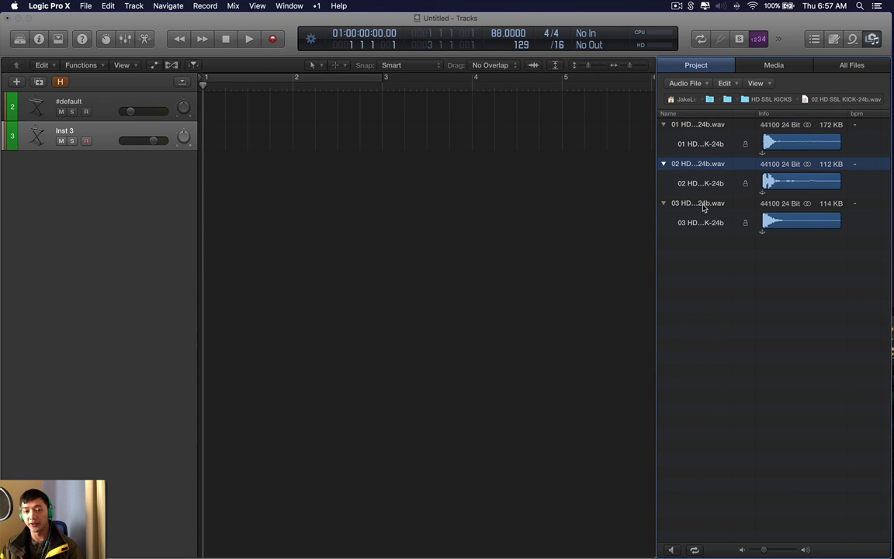
{"action": "left_click", "coordinate": [702, 203]}
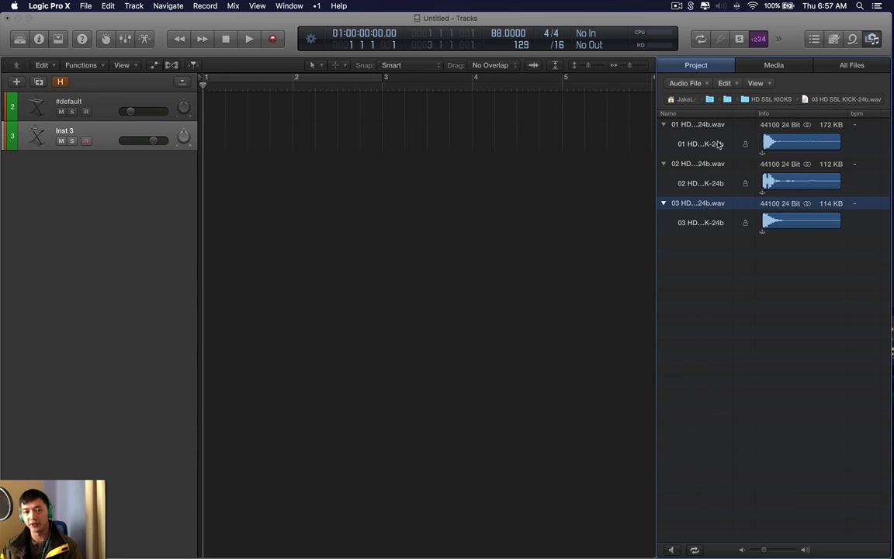
{"action": "left_click", "coordinate": [764, 313]}
{"action": "key", "text": "super+a"}
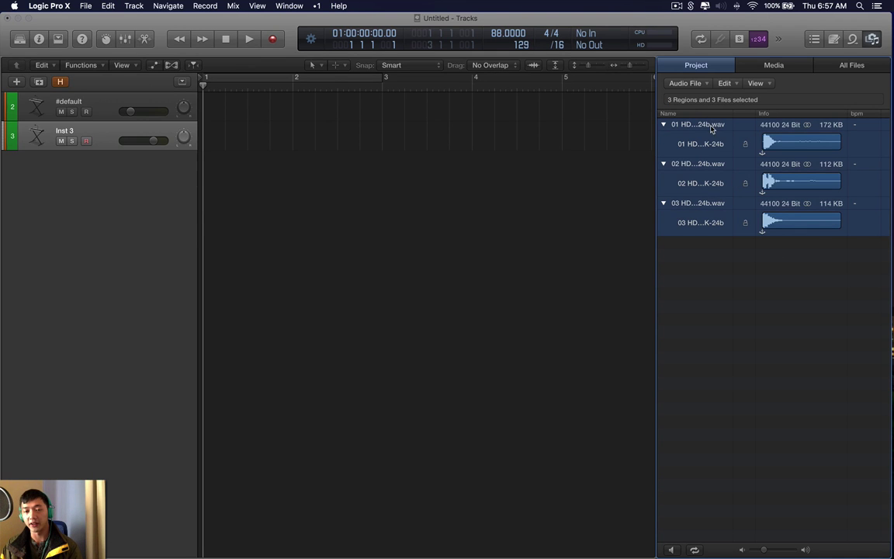
Step: Copy/convert the three kicks into a new Desktop folder named 'EXS24 Clean Converted Samples'
{"action": "right_click", "coordinate": [711, 130]}
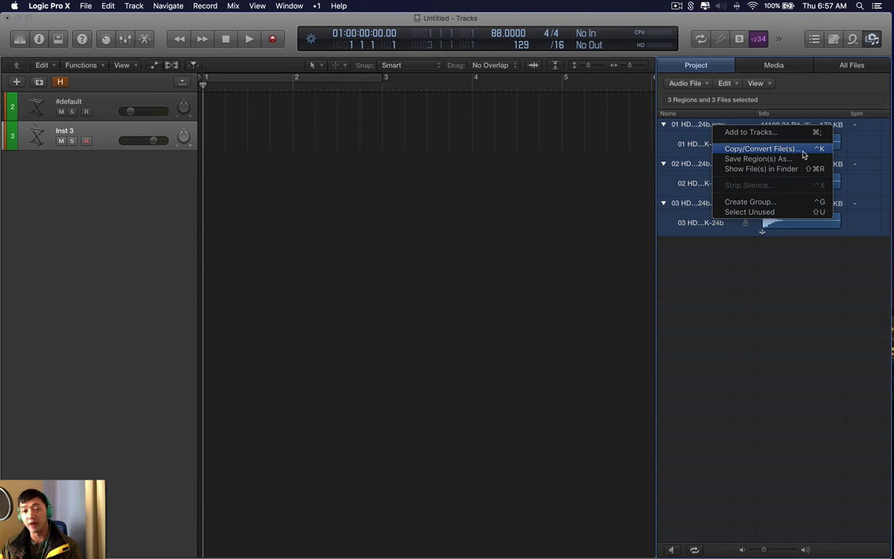
{"action": "left_click", "coordinate": [802, 152]}
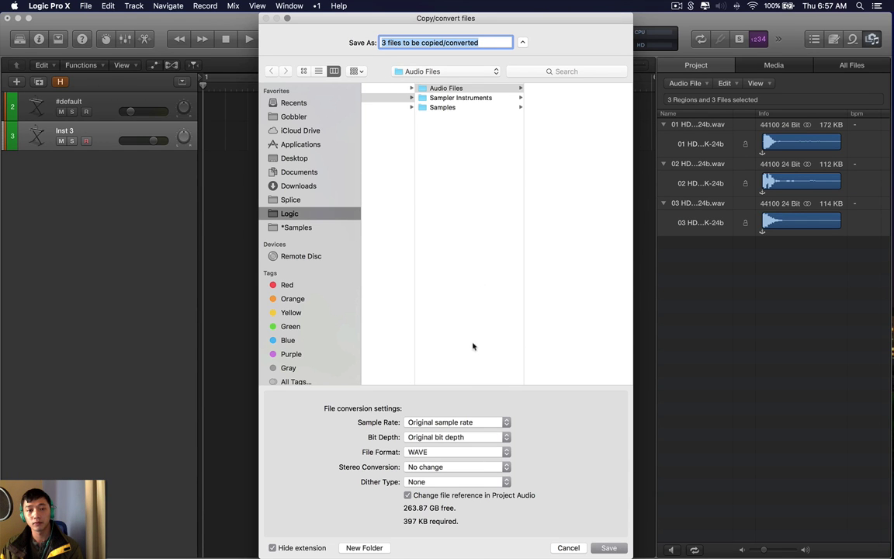
{"action": "left_click", "coordinate": [287, 158]}
{"action": "left_click", "coordinate": [363, 547]}
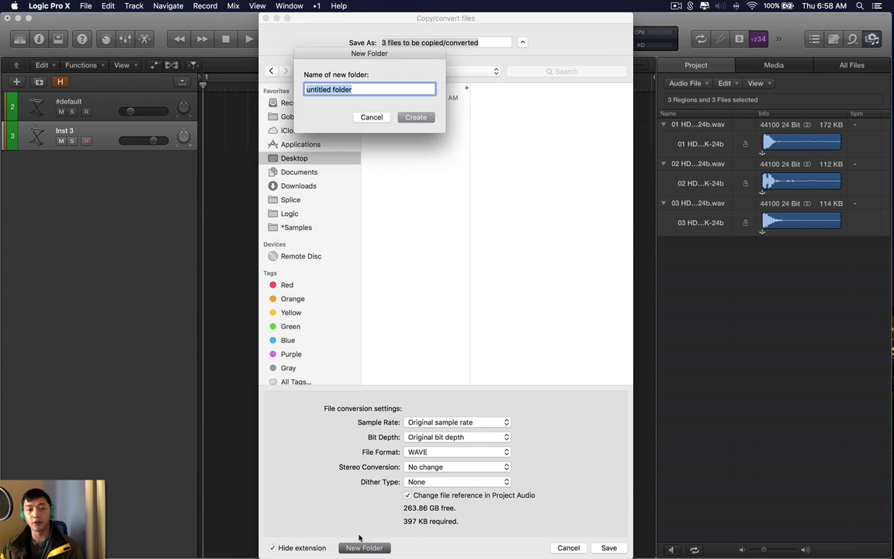
{"action": "type", "text": "EXS24 Cl"}
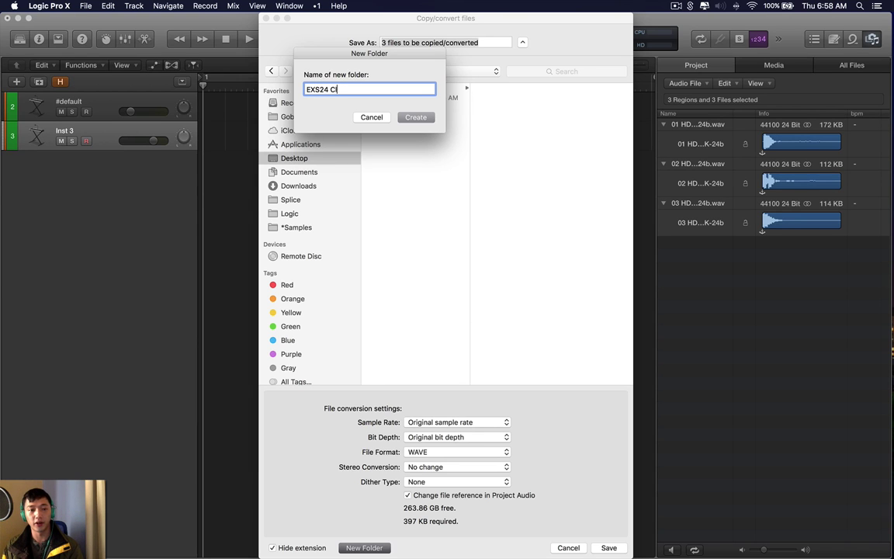
{"action": "type", "text": "ean Converted "}
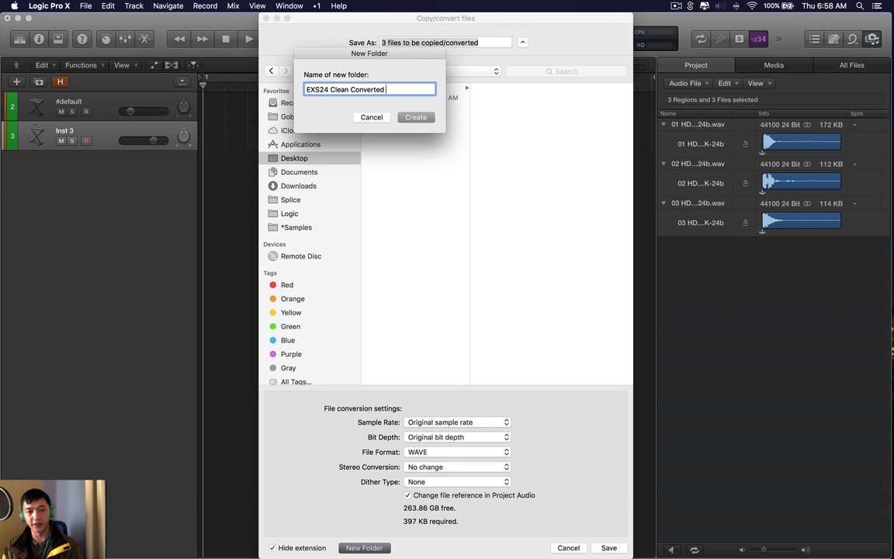
{"action": "type", "text": "Samples"}
{"action": "key", "text": "Return"}
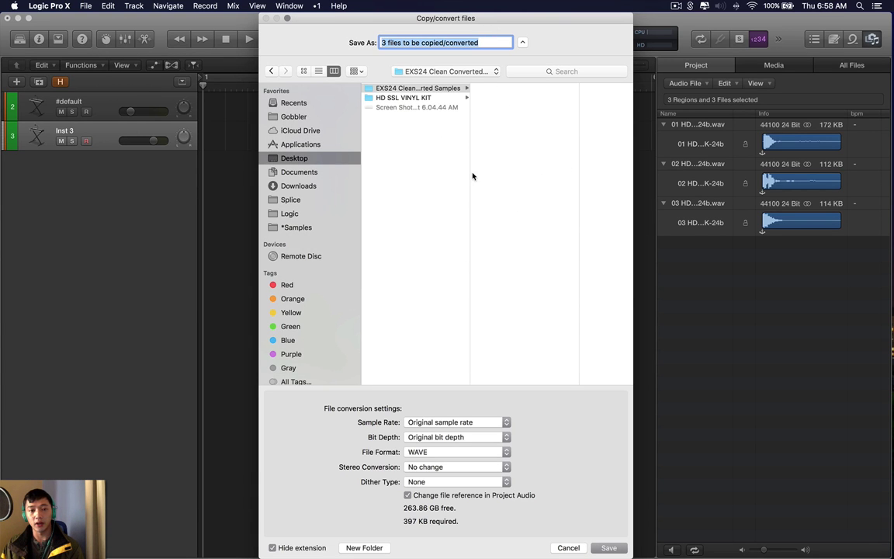
{"action": "left_click", "coordinate": [608, 547]}
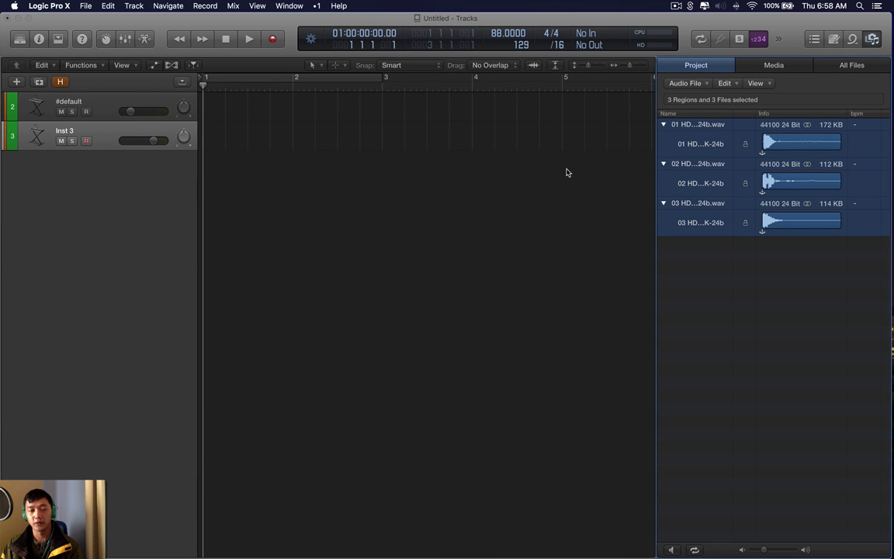
Step: Hide the audio file list, show the Inspector, and open Inst 3's EXS24 window
{"action": "key", "text": "f"}
{"action": "key", "text": "f"}
{"action": "key", "text": "f"}
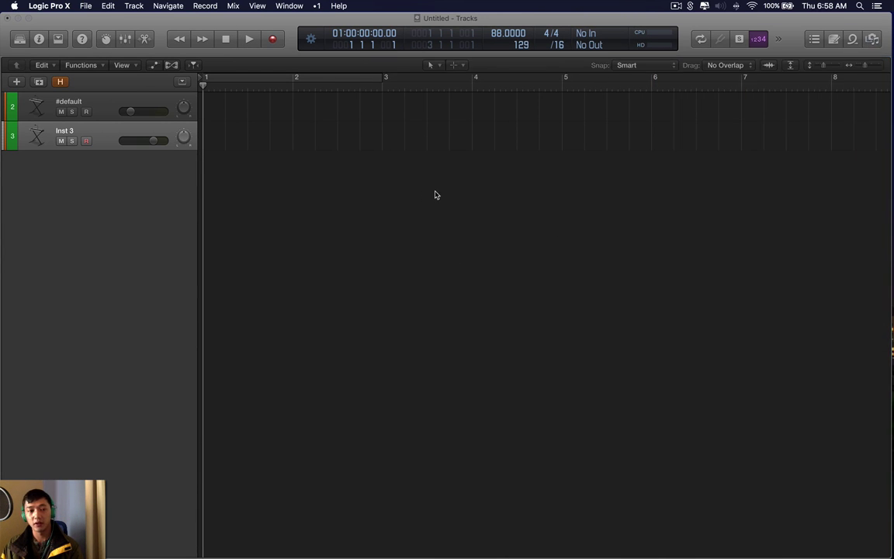
{"action": "key", "text": "i"}
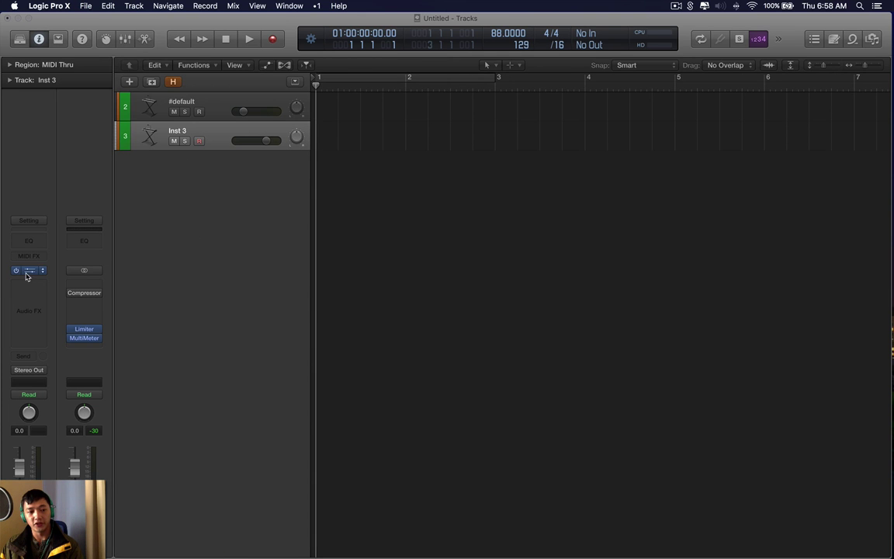
{"action": "left_click", "coordinate": [28, 268]}
Step: Switch to the desktop and open the EXS24 Clean Converted Samples folder in Finder
{"action": "key", "text": "ctrl+Right"}
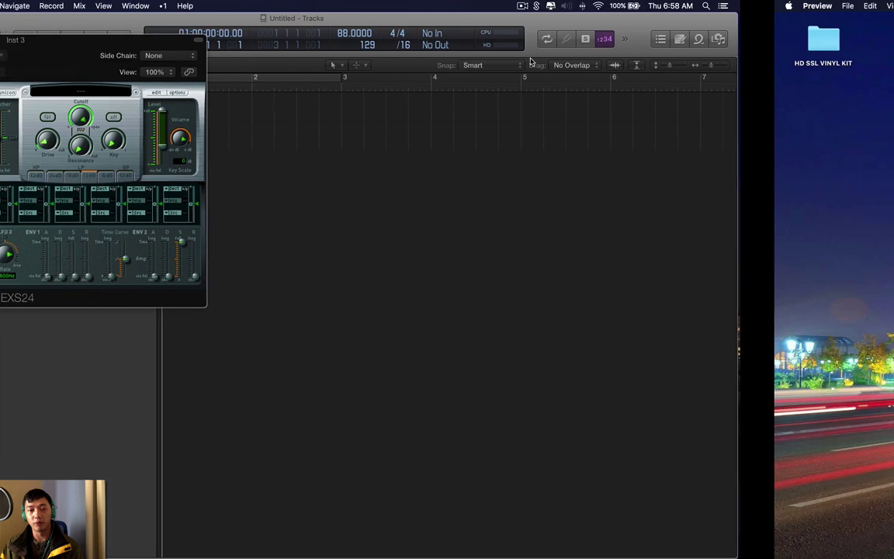
{"action": "key", "text": "super+q"}
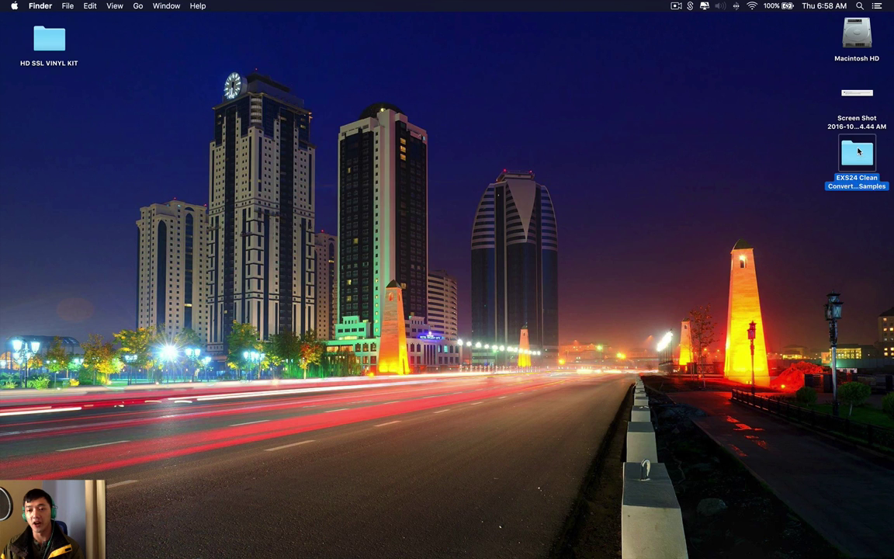
{"action": "key", "text": "super+o"}
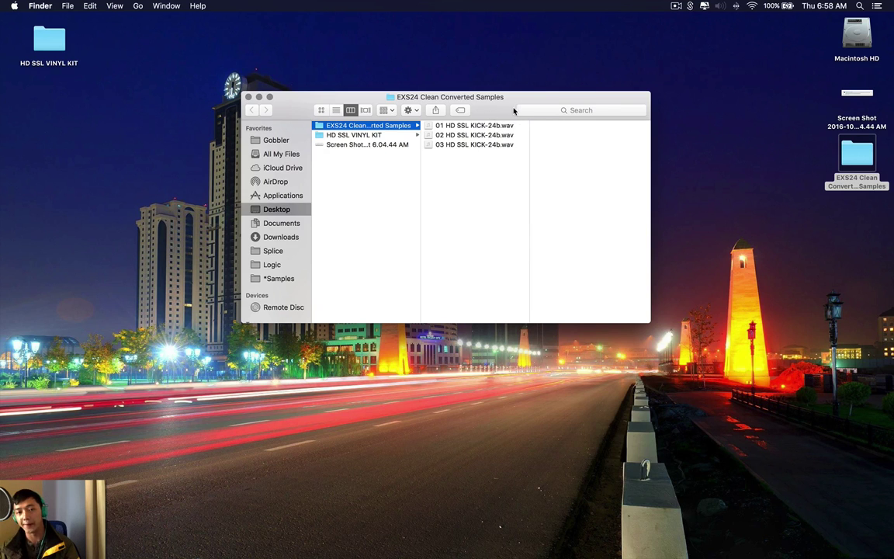
{"action": "left_click_drag", "start_coordinate": [513, 111], "coordinate": [551, 95]}
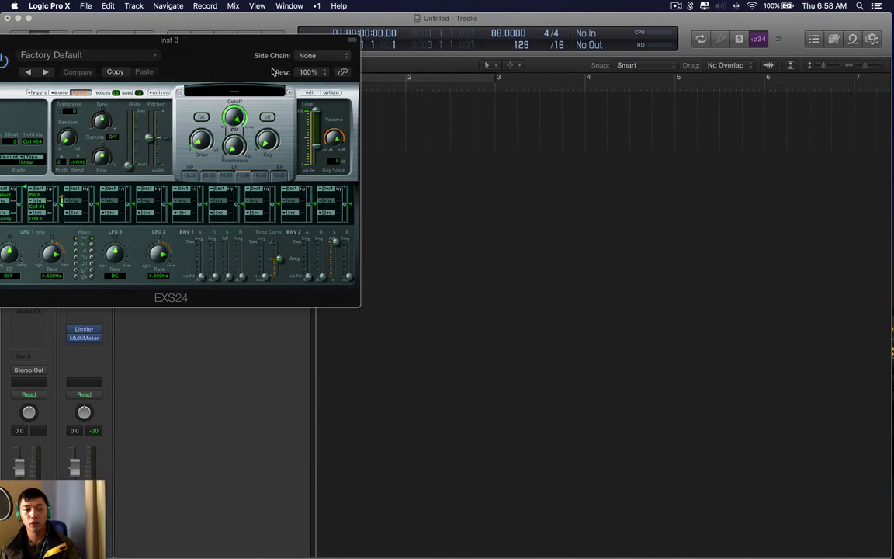
Step: Open the empty EXS24 Instrument Editor for Instrument #2236
{"action": "left_click_drag", "start_coordinate": [266, 35], "coordinate": [550, 55]}
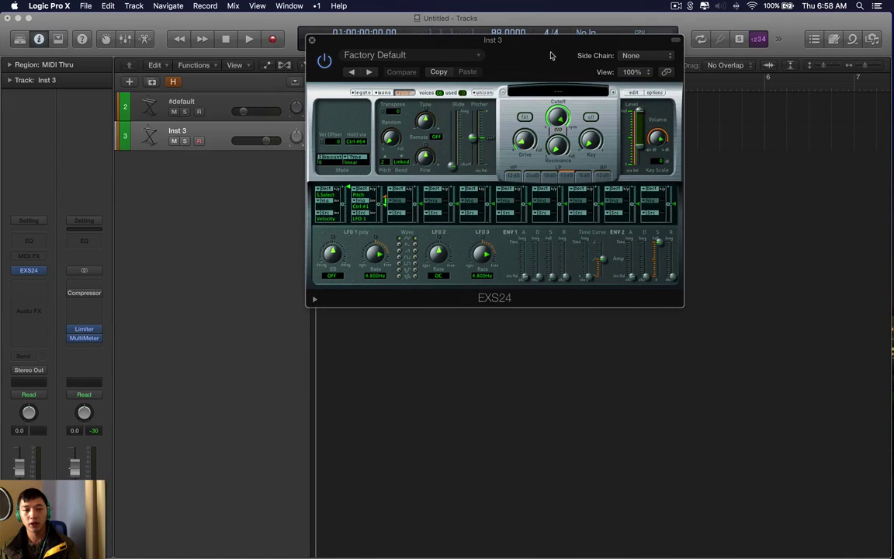
{"action": "left_click", "coordinate": [632, 92]}
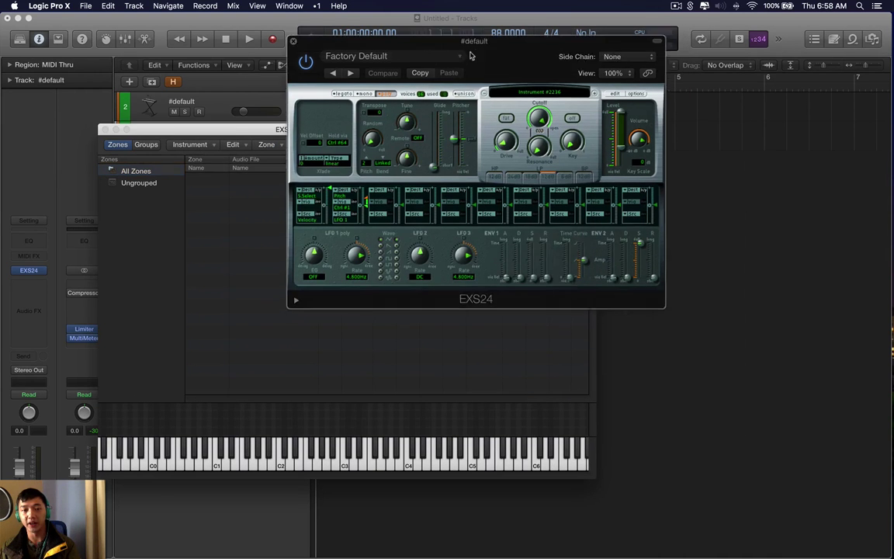
{"action": "left_click_drag", "start_coordinate": [469, 56], "coordinate": [299, 44]}
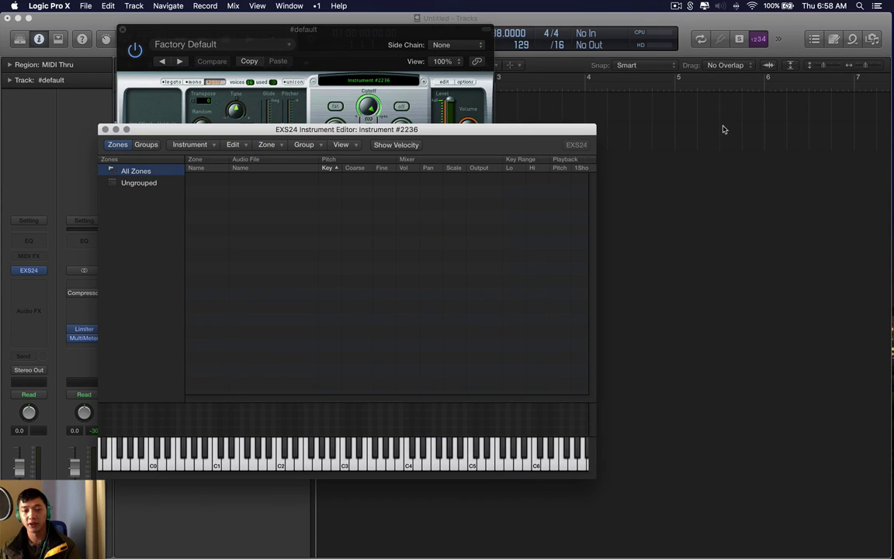
Step: Show the Browser's All Files view at the home folder
{"action": "left_click", "coordinate": [723, 129]}
{"action": "key", "text": "f"}
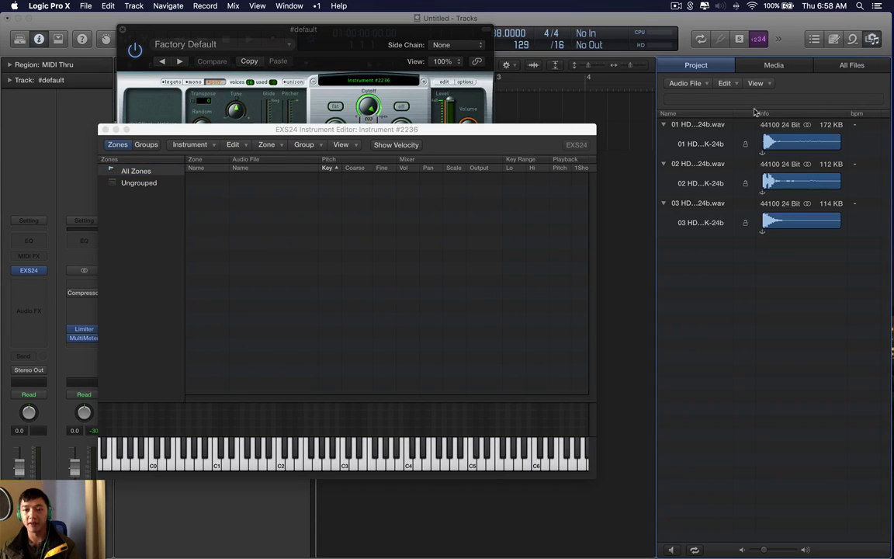
{"action": "left_click", "coordinate": [850, 65]}
{"action": "left_click", "coordinate": [658, 155]}
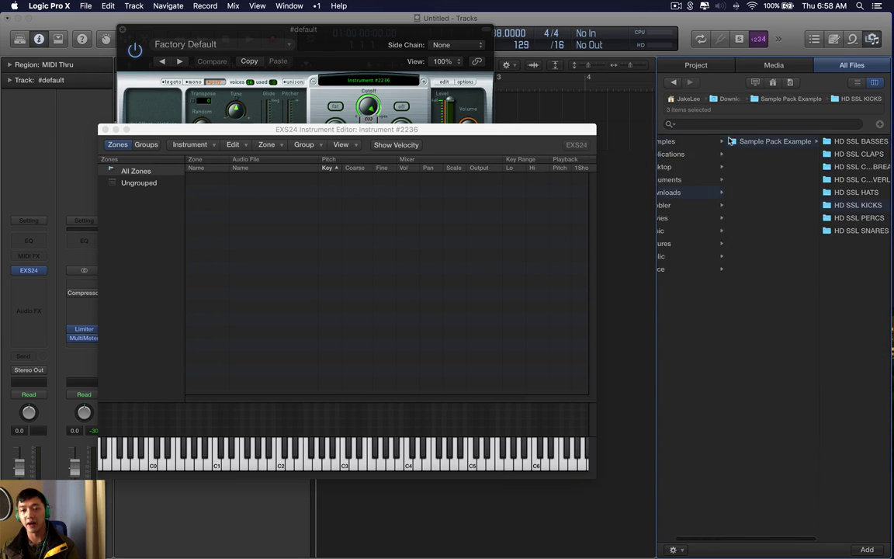
Step: Map the three kicks from Desktop > EXS24 Clean Converted Samples to contiguous zones C1, C#1, D1
{"action": "left_click", "coordinate": [773, 82]}
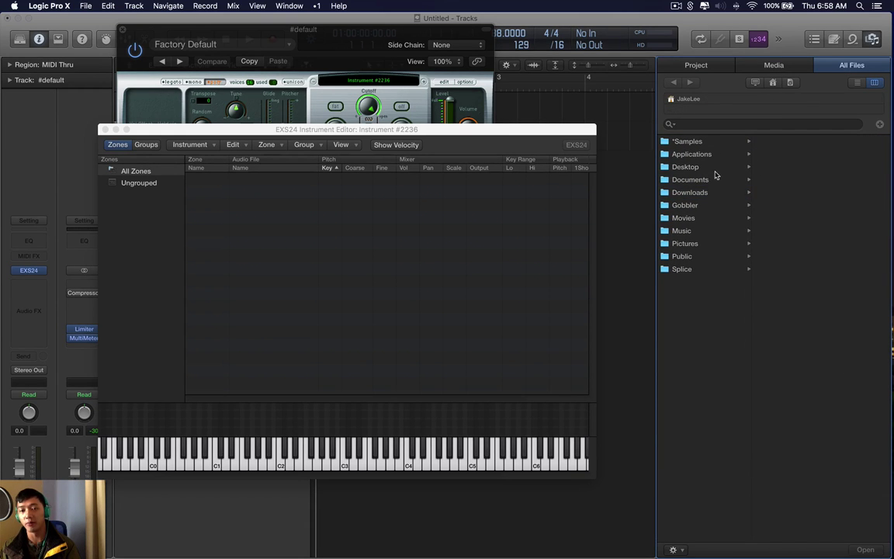
{"action": "left_click", "coordinate": [720, 168]}
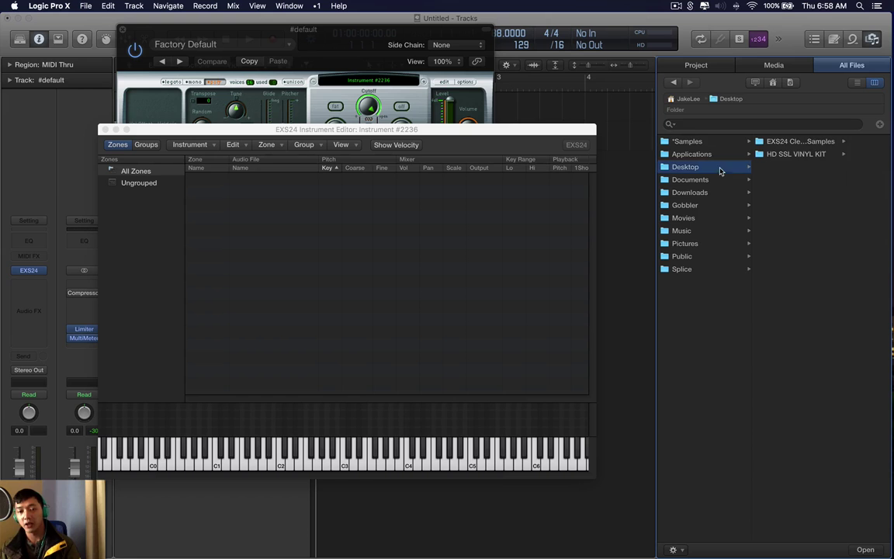
{"action": "left_click", "coordinate": [782, 142]}
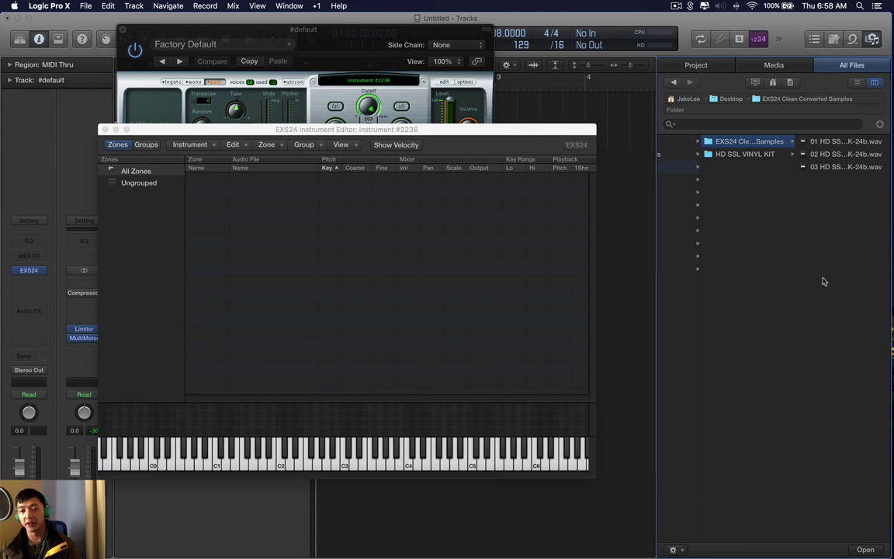
{"action": "left_click", "coordinate": [821, 142]}
{"action": "left_click", "coordinate": [828, 168], "text": "shift"}
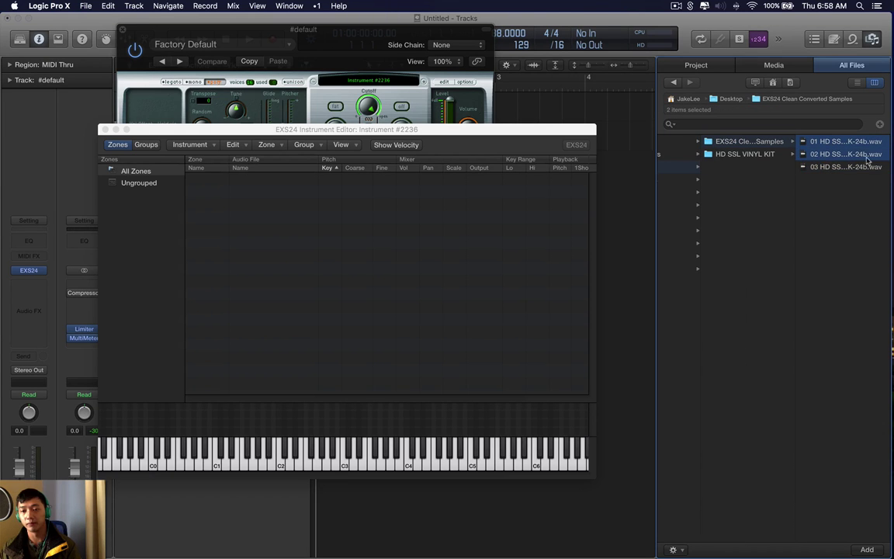
{"action": "left_click_drag", "start_coordinate": [828, 166], "coordinate": [393, 241]}
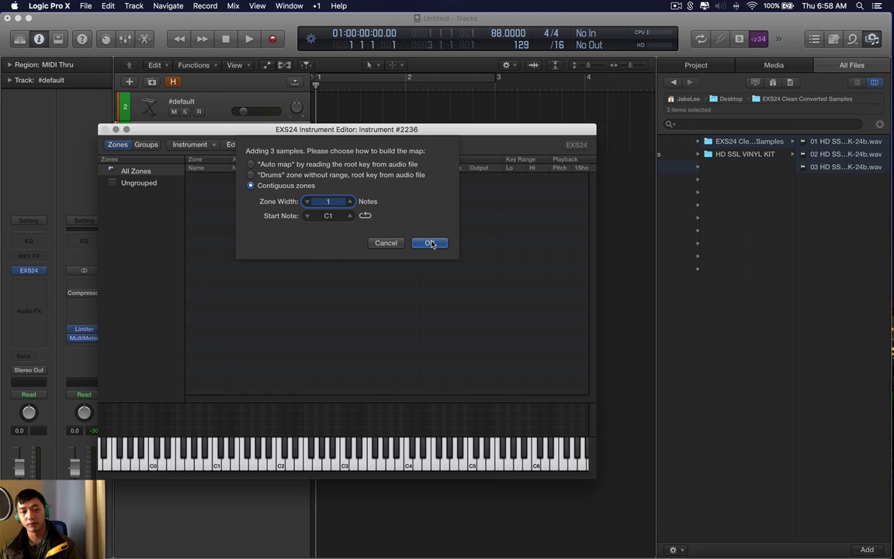
{"action": "left_click", "coordinate": [429, 244]}
{"action": "left_click_drag", "start_coordinate": [447, 132], "coordinate": [587, 67]}
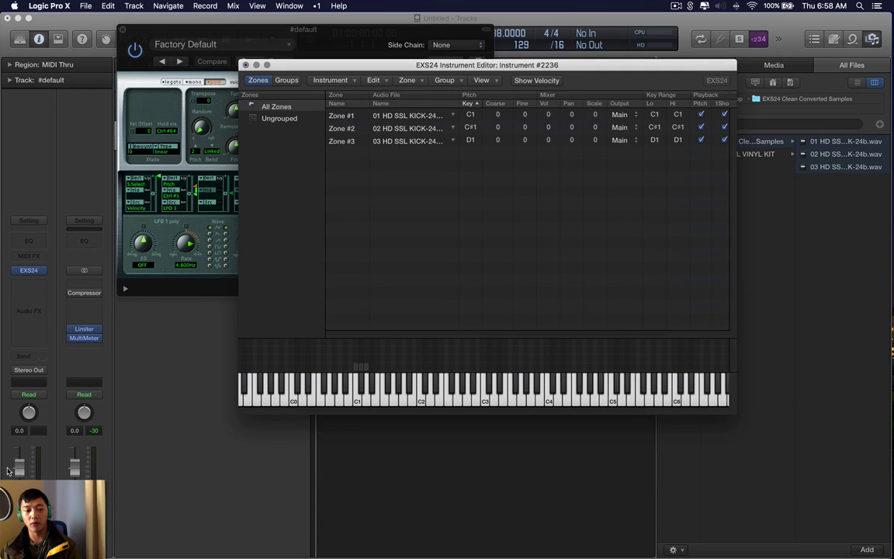
Step: Audition the three kick zones with Musical Typing, then close it and move the editor aside
{"action": "key", "text": "super+k"}
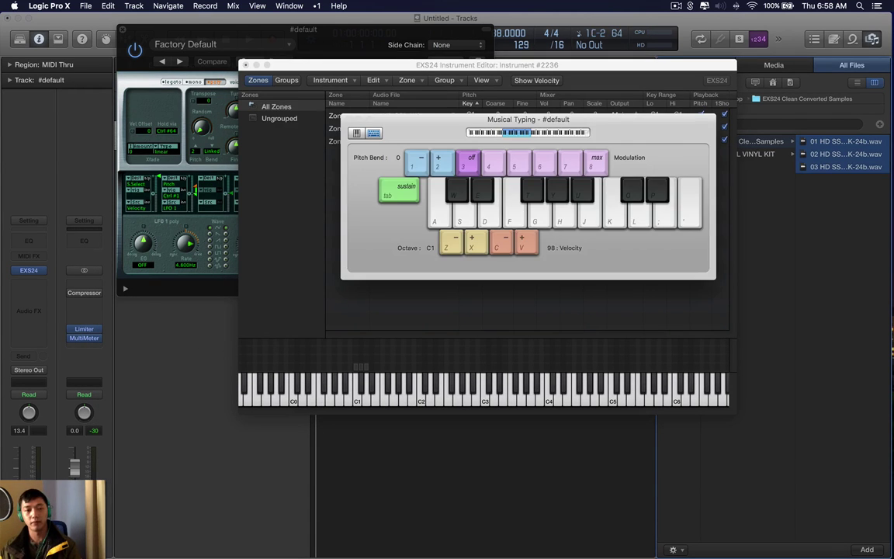
{"action": "key", "text": "a"}
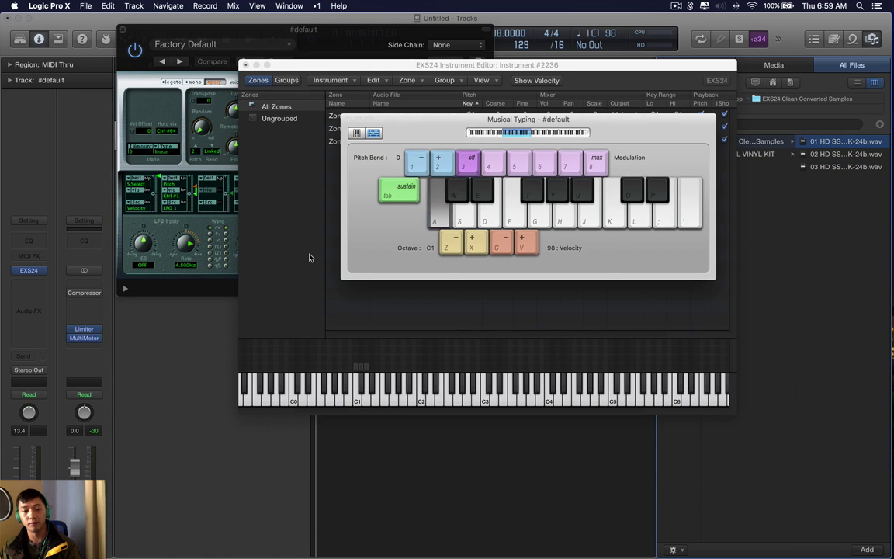
{"action": "key", "text": "w"}
{"action": "key", "text": "s"}
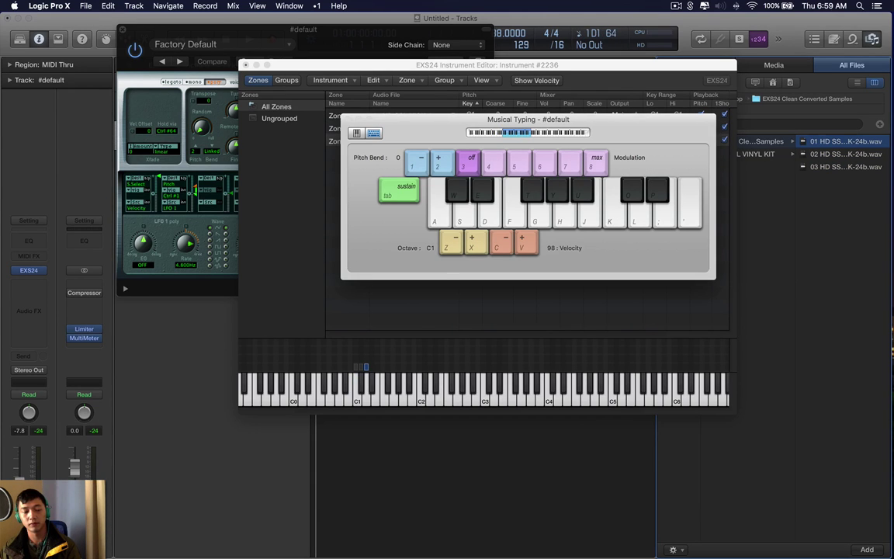
{"action": "left_click", "coordinate": [348, 120]}
{"action": "left_click_drag", "start_coordinate": [357, 65], "coordinate": [237, 61]}
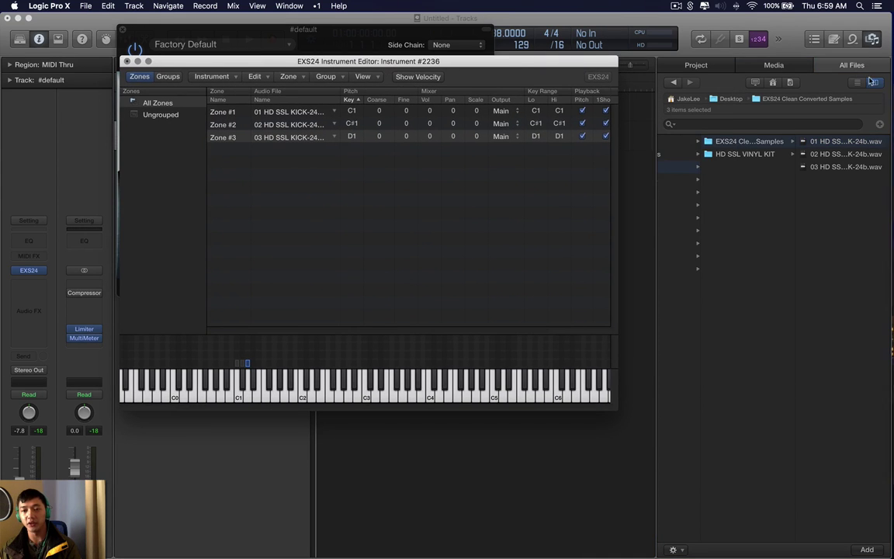
Step: Add all 50 files in HD SSL VINYL KIT > CLASSIC BREAKS to the project audio
{"action": "left_click", "coordinate": [756, 153]}
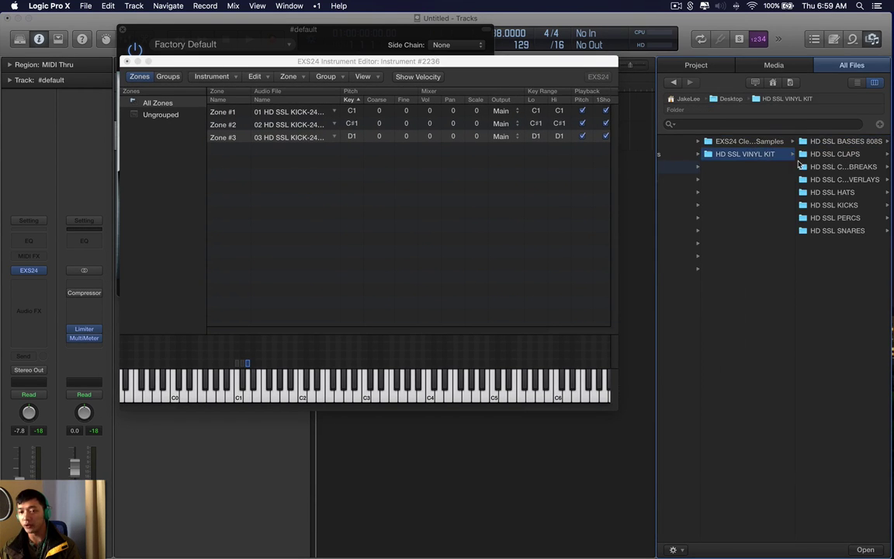
{"action": "left_click", "coordinate": [814, 169]}
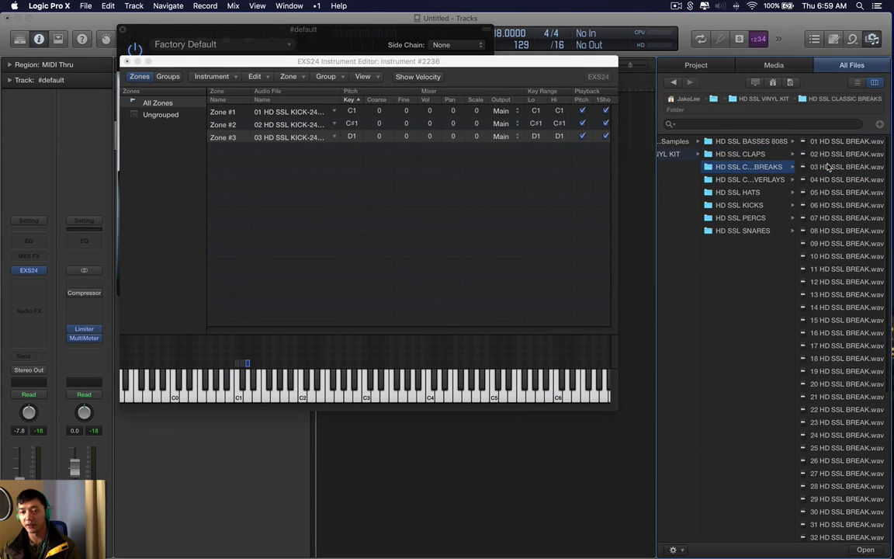
{"action": "left_click", "coordinate": [869, 141]}
{"action": "scroll", "coordinate": [782, 314], "scroll_direction": "down", "scroll_amount": 10}
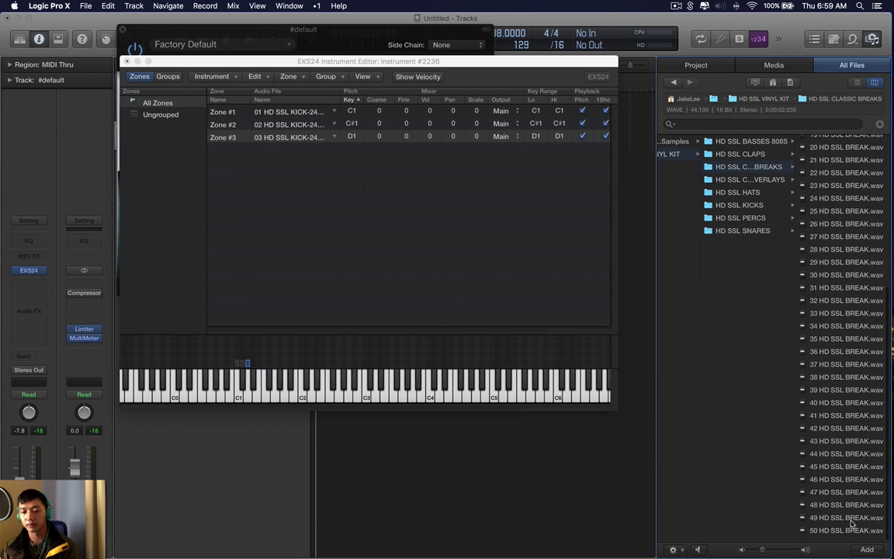
{"action": "left_click", "coordinate": [853, 532], "text": "shift"}
{"action": "scroll", "coordinate": [854, 287], "scroll_direction": "up", "scroll_amount": 10}
{"action": "right_click", "coordinate": [812, 183]}
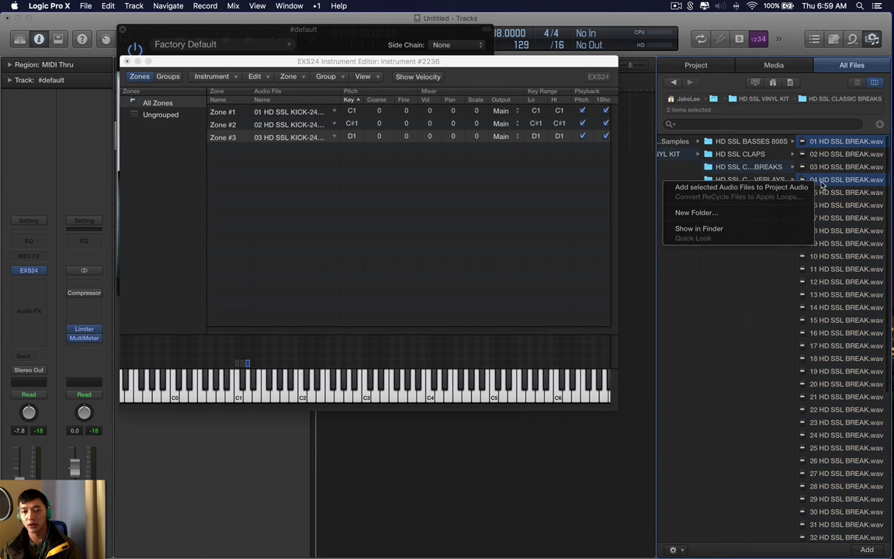
{"action": "right_click", "coordinate": [853, 183]}
{"action": "right_click", "coordinate": [853, 183]}
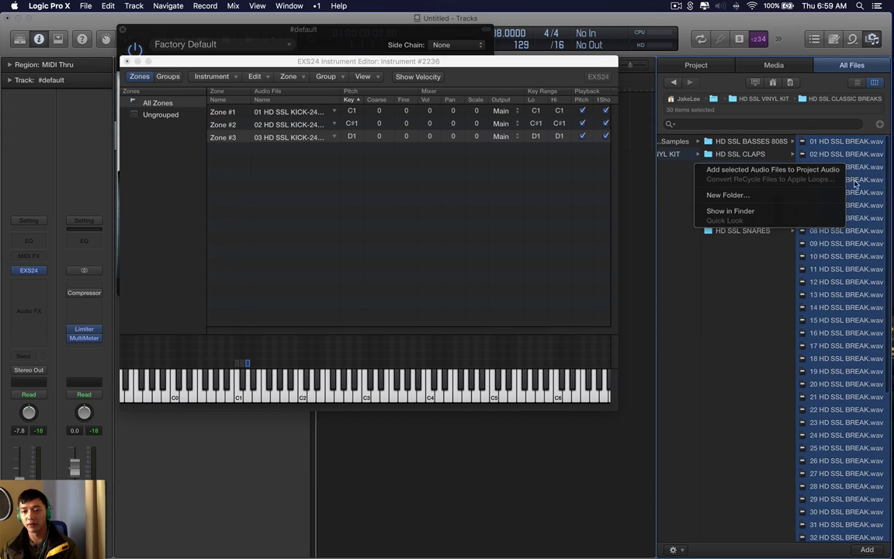
{"action": "left_click", "coordinate": [809, 169]}
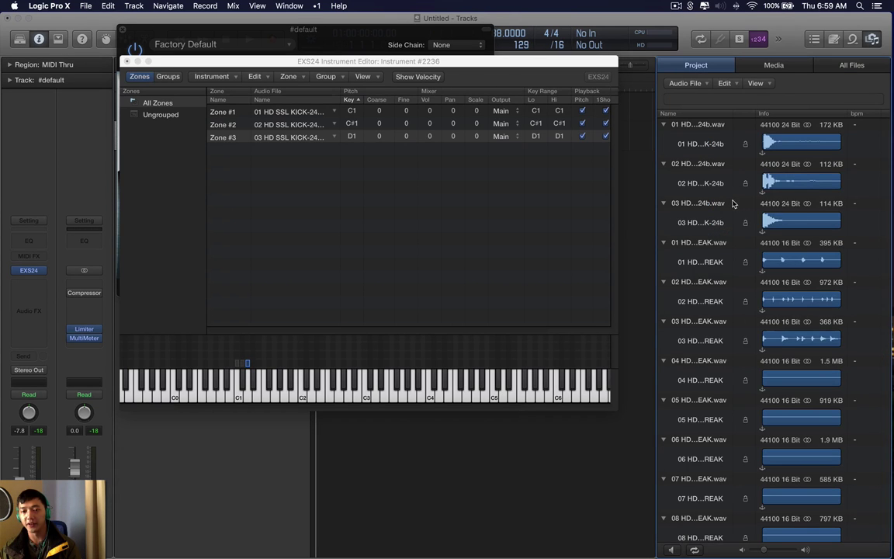
Step: Attempt Copy/Convert File(s) on the project audio files, then abort the conversion
{"action": "right_click", "coordinate": [703, 116]}
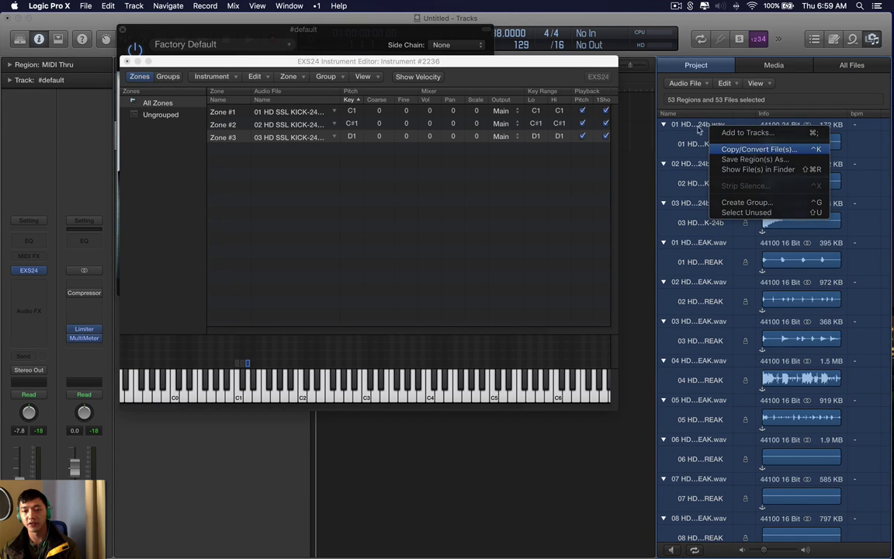
{"action": "left_click", "coordinate": [741, 140]}
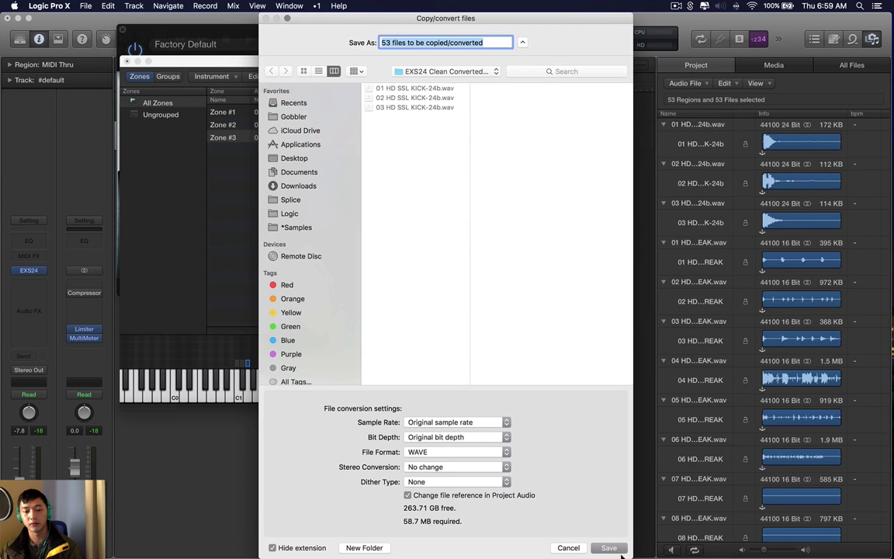
{"action": "left_click", "coordinate": [609, 547]}
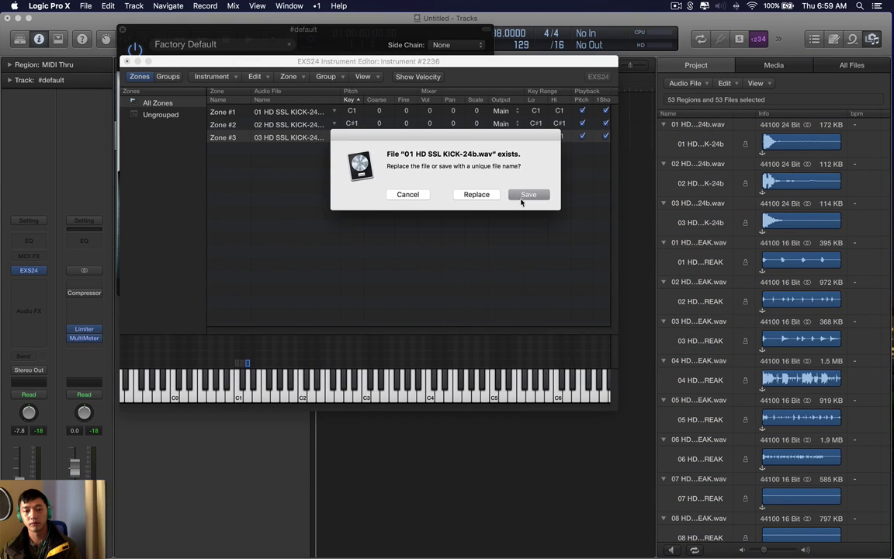
{"action": "left_click", "coordinate": [476, 195]}
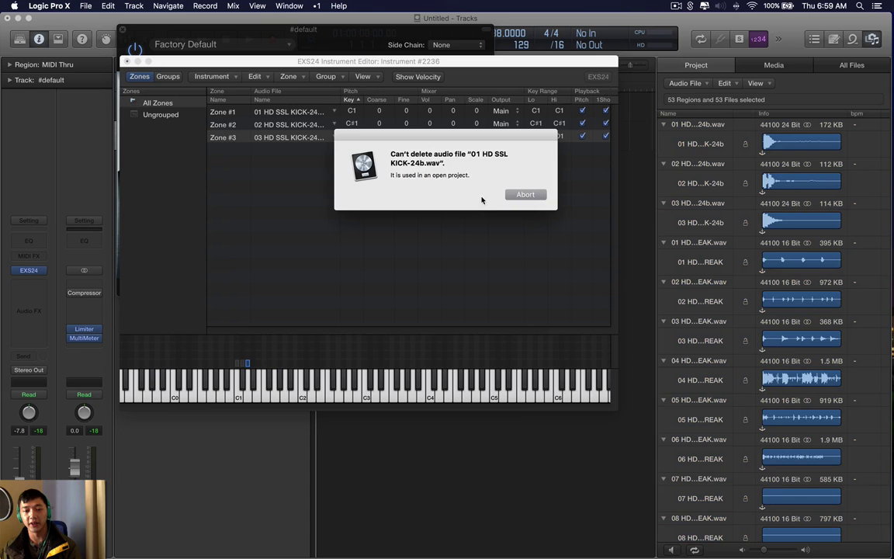
{"action": "left_click", "coordinate": [531, 195]}
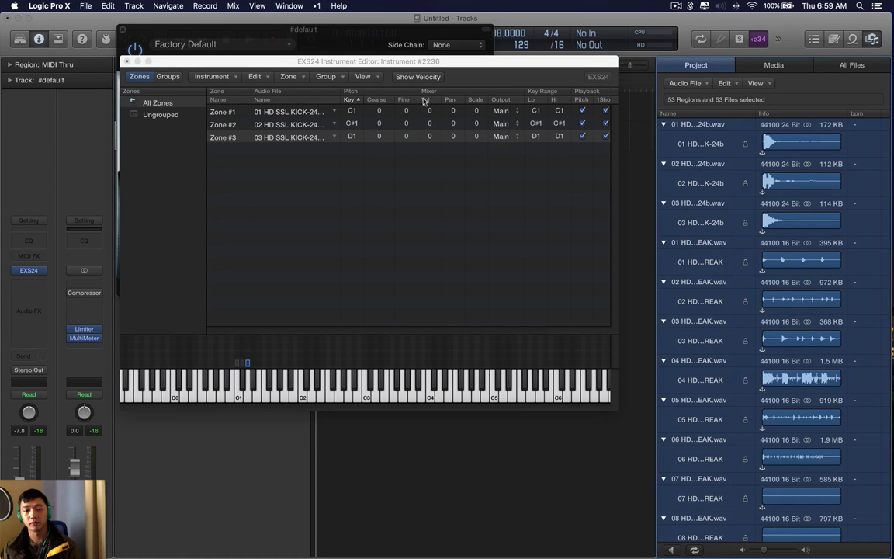
{"action": "left_click", "coordinate": [801, 66]}
Step: Play a test note on the kick instrument with Musical Typing
{"action": "left_click", "coordinate": [852, 65]}
{"action": "key", "text": "super+k"}
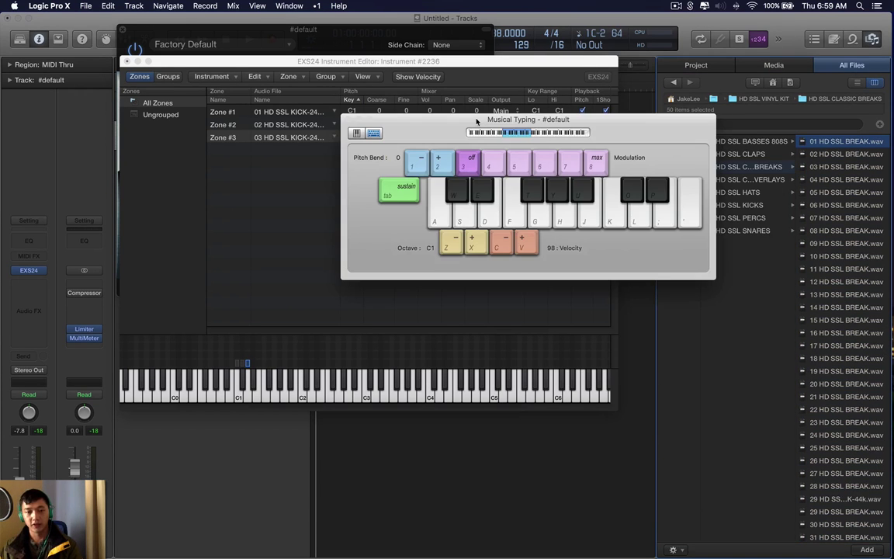
{"action": "key", "text": "w"}
Step: Close the zone editor and save the instrument as 'asdgafsgadgad'
{"action": "left_click", "coordinate": [338, 258]}
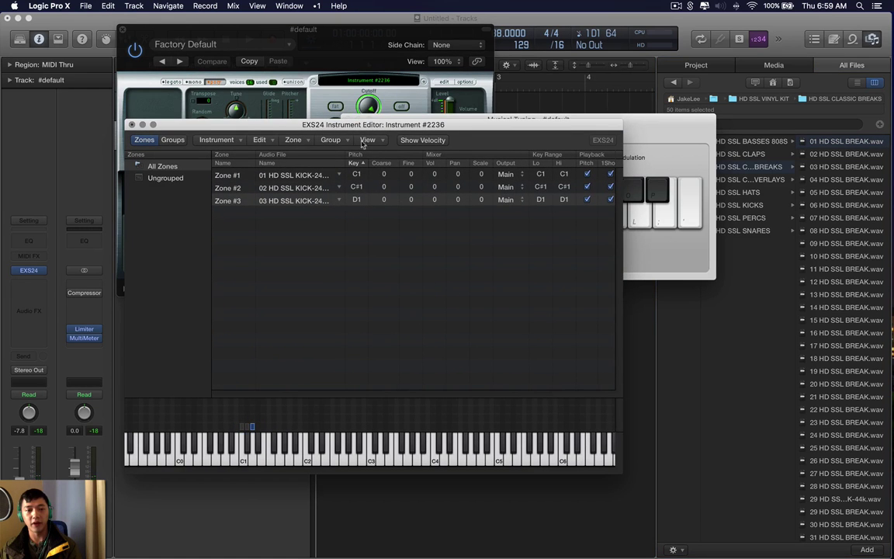
{"action": "key", "text": "super+w"}
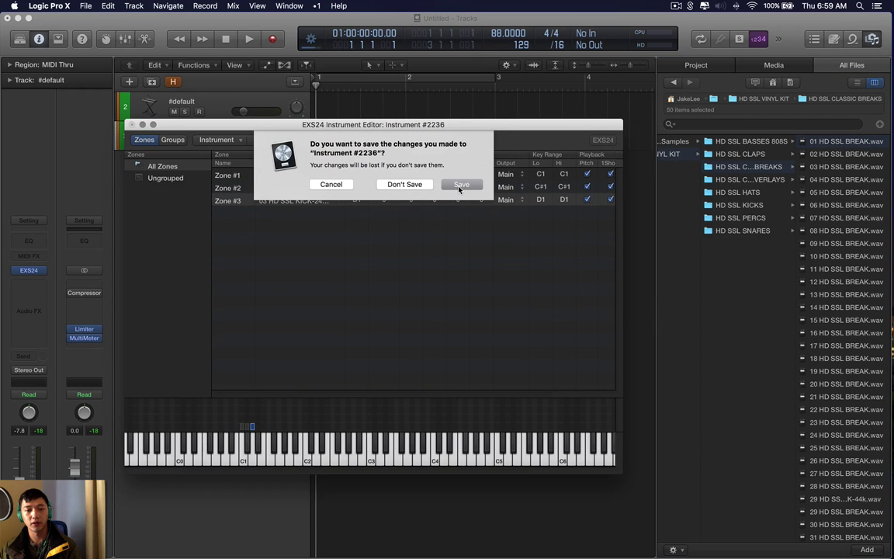
{"action": "left_click", "coordinate": [461, 184]}
{"action": "type", "text": "asdgafsgadgad"}
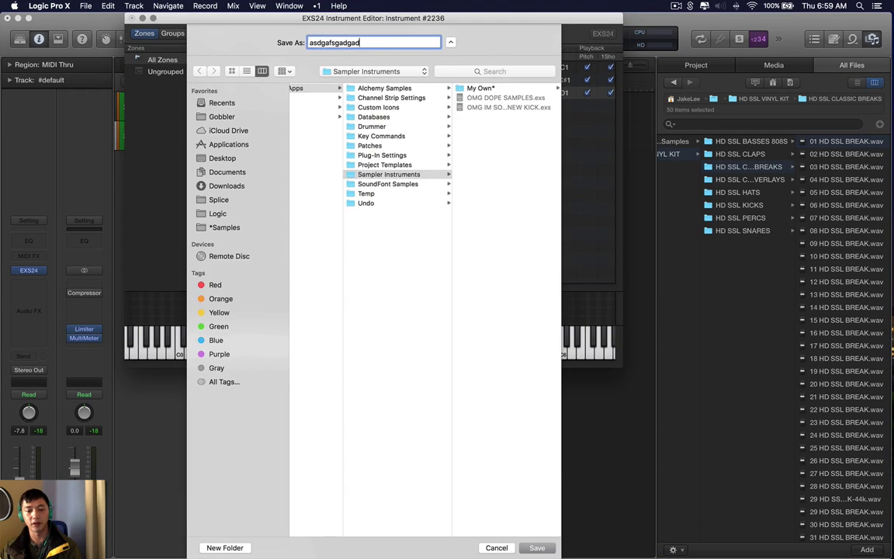
{"action": "left_click", "coordinate": [536, 548]}
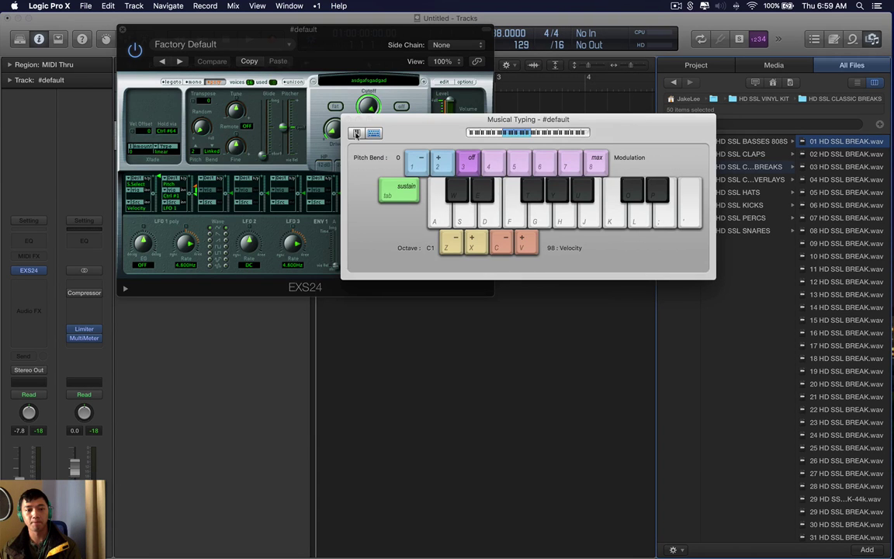
Step: Close Musical Typing and preview HD SSL KICKS samples, starting from 15 HD SSL KICK.wav
{"action": "left_click_drag", "start_coordinate": [391, 127], "coordinate": [397, 152]}
{"action": "left_click", "coordinate": [352, 147]}
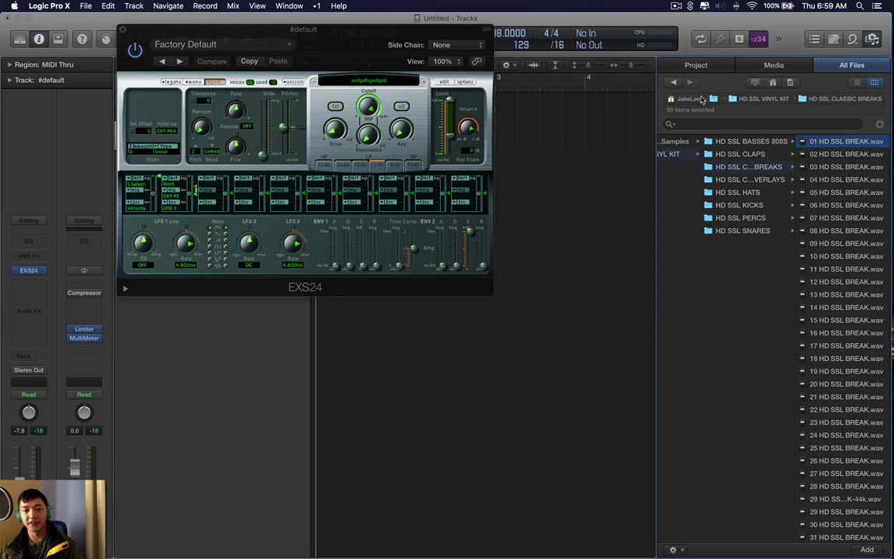
{"action": "left_click", "coordinate": [751, 180]}
{"action": "left_click", "coordinate": [768, 204]}
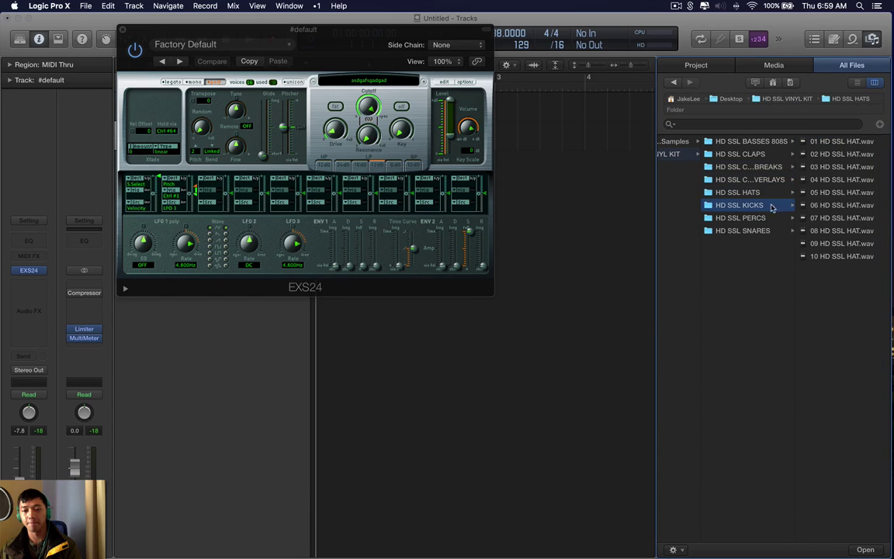
{"action": "scroll", "coordinate": [857, 180], "scroll_direction": "down", "scroll_amount": 1}
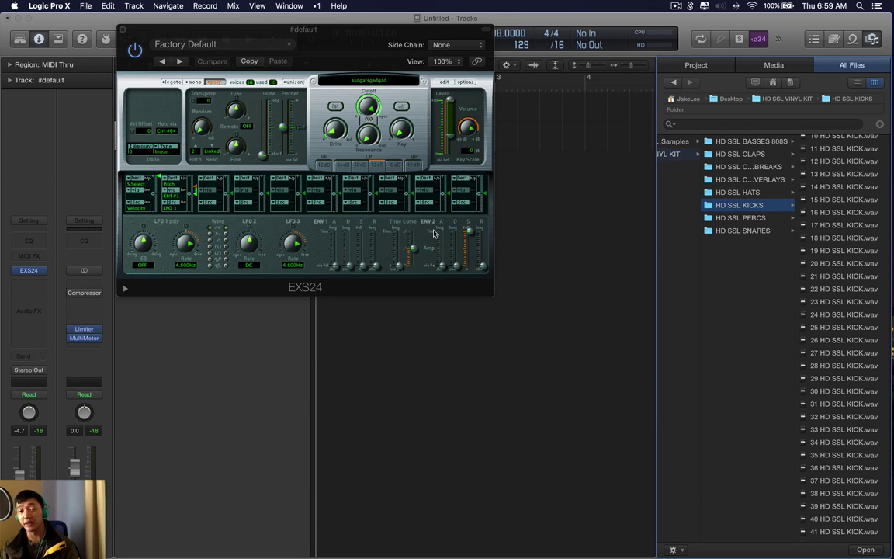
{"action": "left_click", "coordinate": [850, 200]}
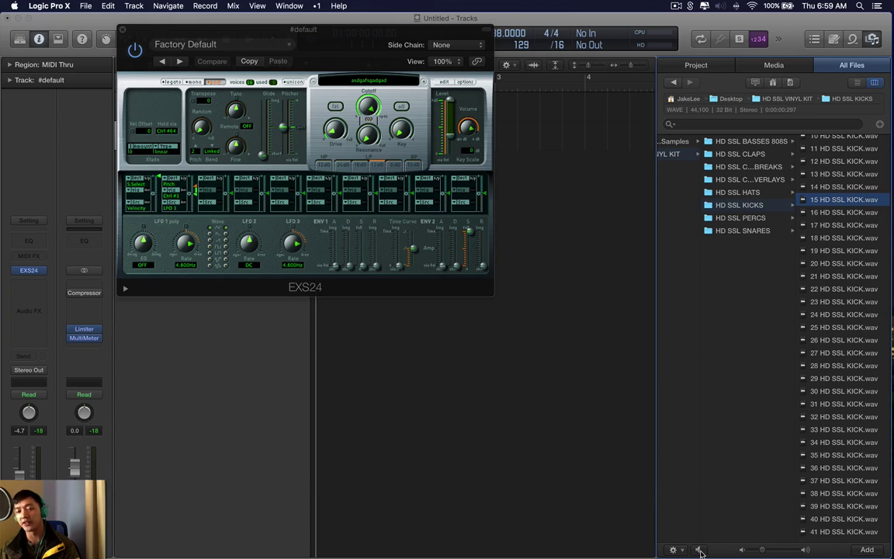
{"action": "key", "text": "Down"}
{"action": "key", "text": "Down"}
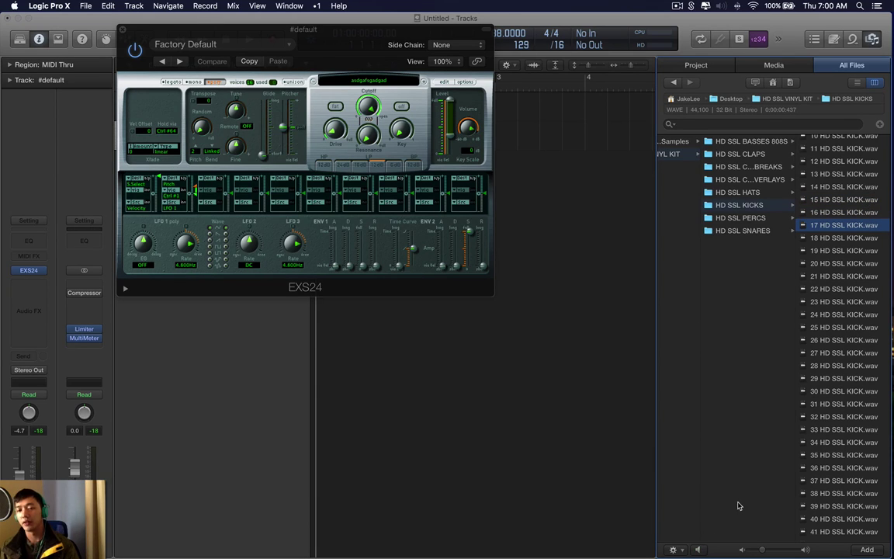